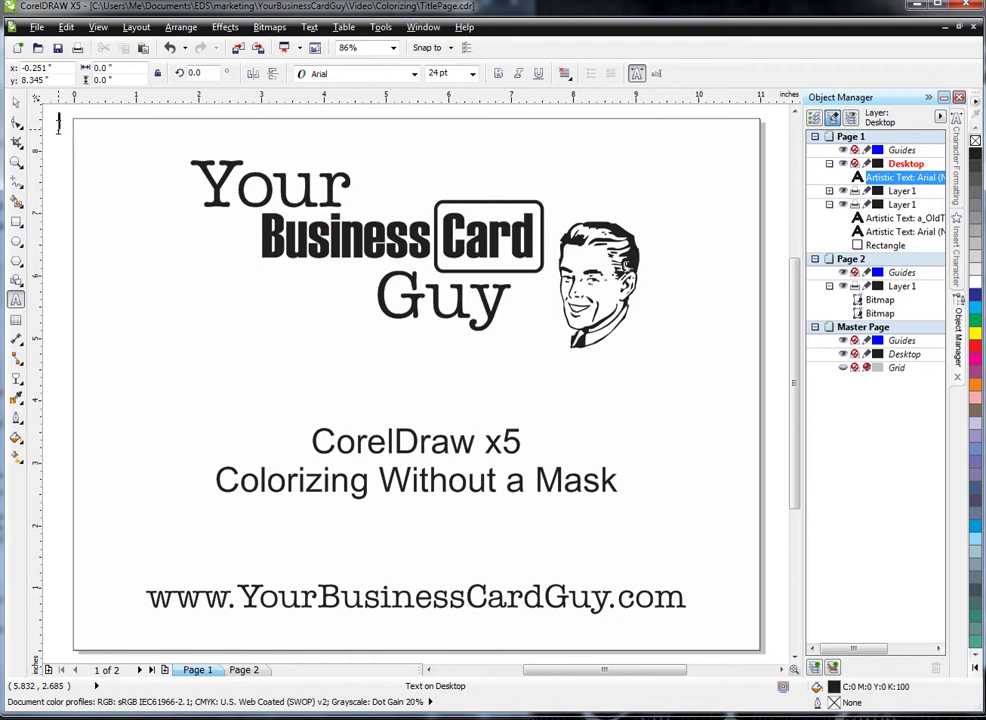
- Bring up Page 2, which holds the smiling woman's photo as two bitmap objects
left_click(58, 125)
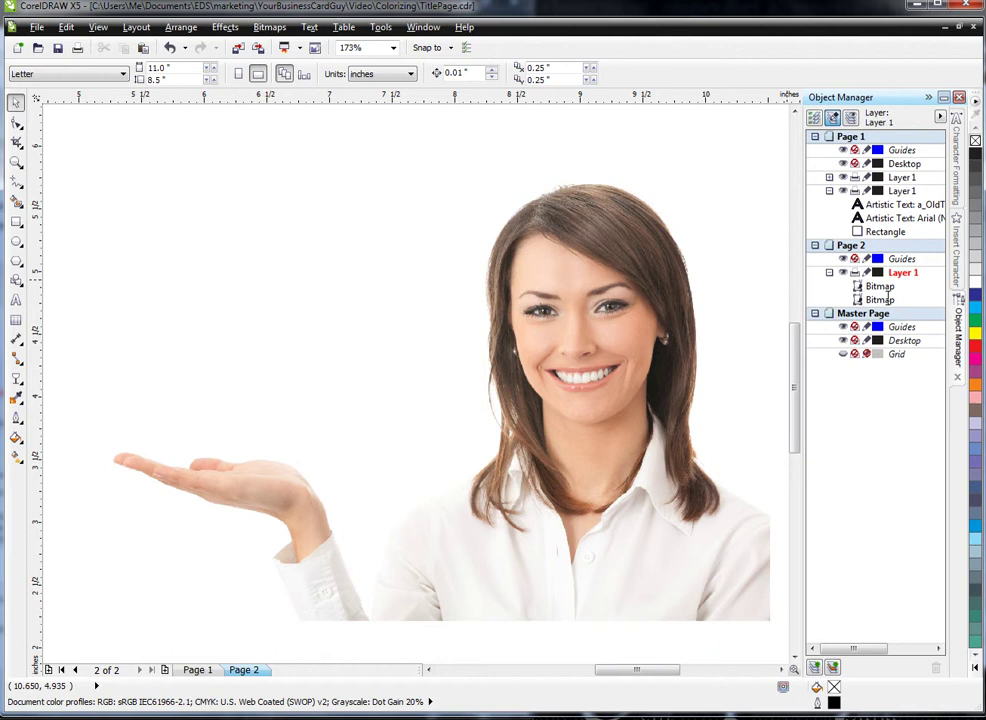
- Convert the lower copy of the photo to Grayscale (8-bit) via Bitmaps > Mode
left_click(884, 298)
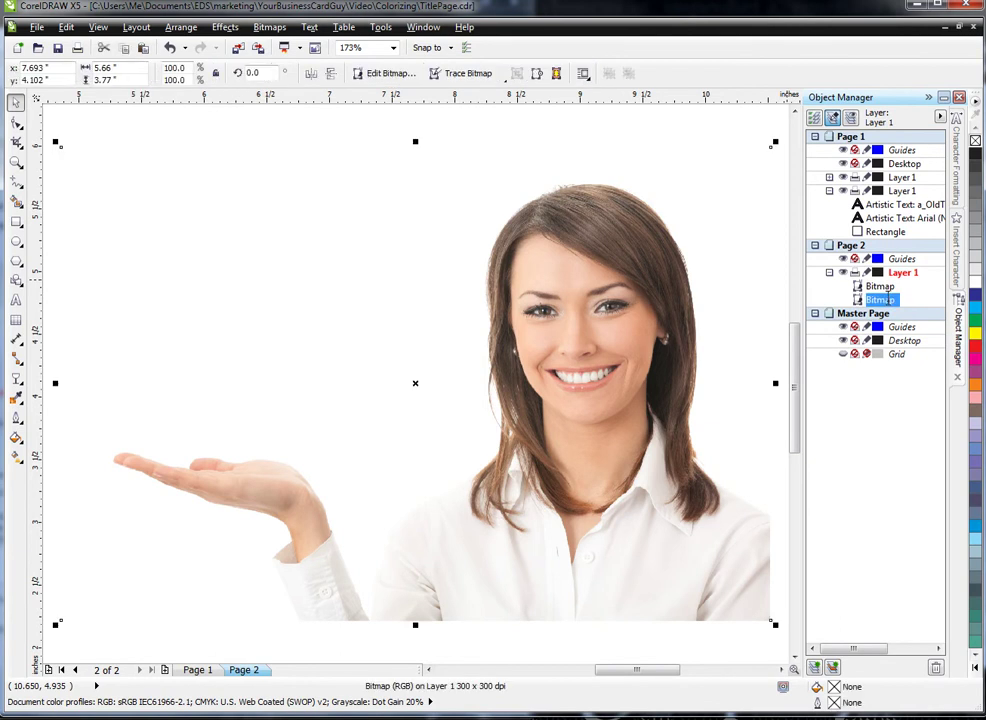
left_click(269, 27)
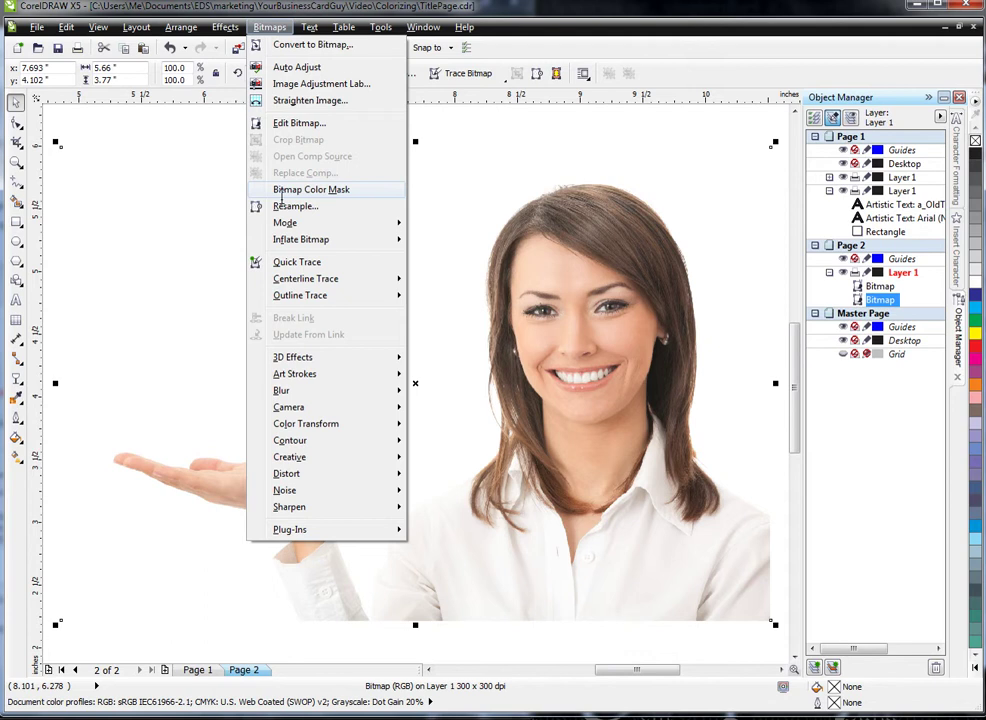
mouse_move(285, 222)
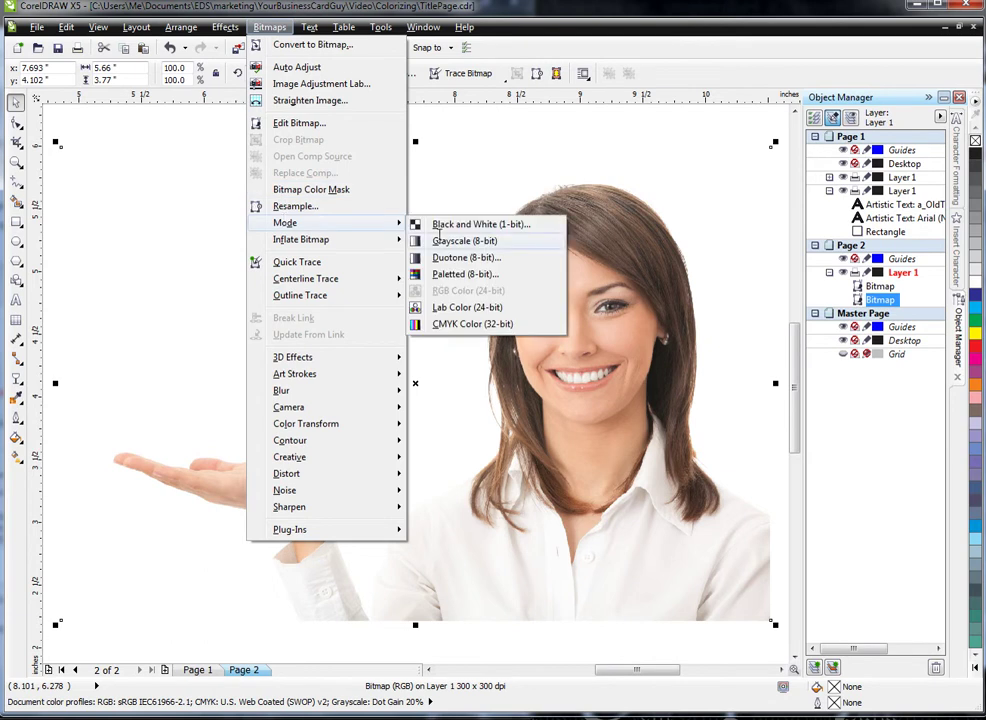
left_click(439, 233)
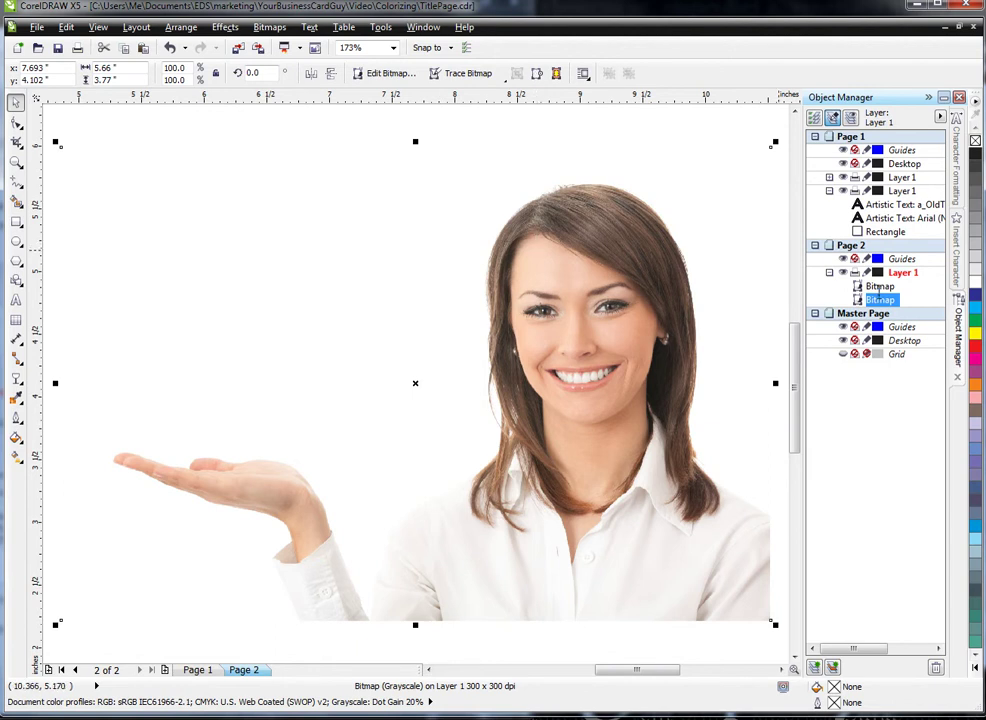
- Convert the upper colour copy to an RGB Color (24-bit) bitmap at 350 dpi
left_click(878, 287)
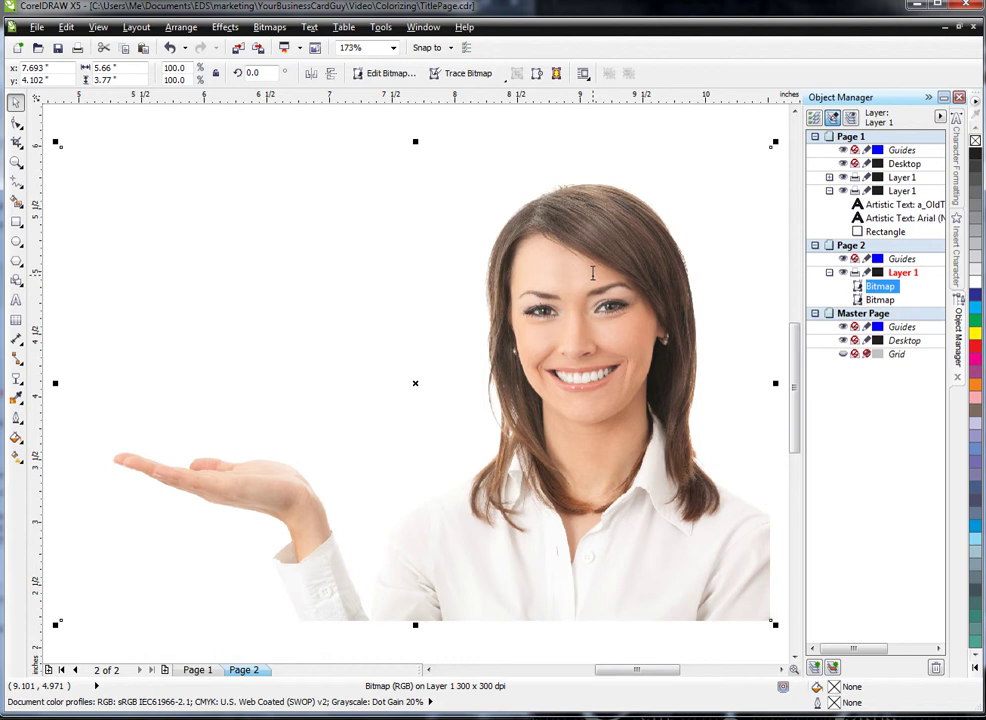
left_click(269, 27)
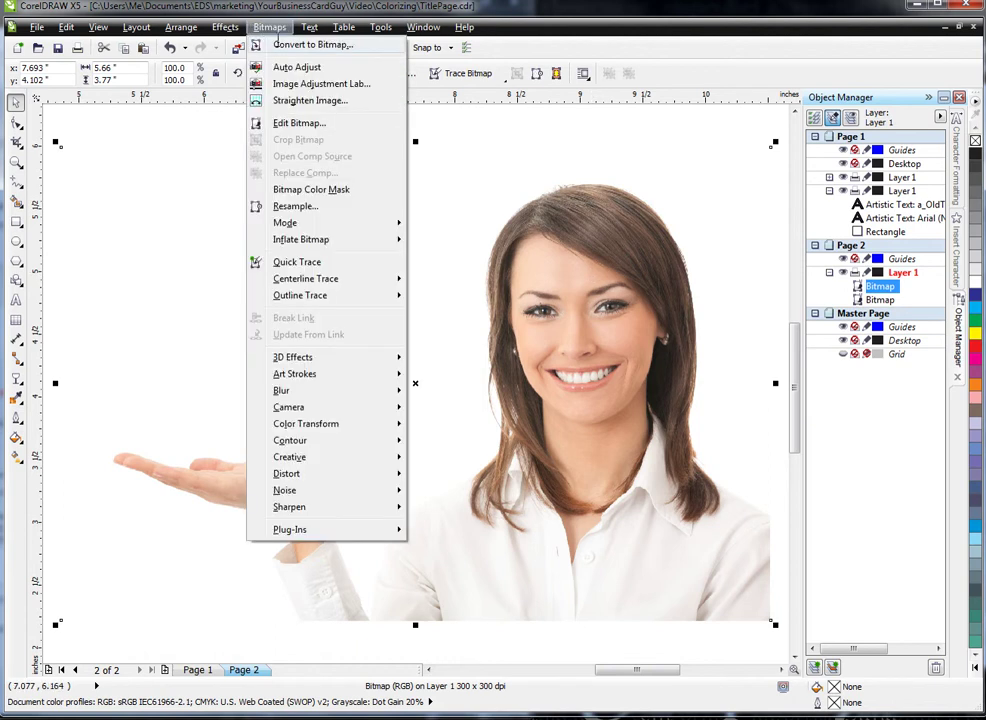
left_click(290, 44)
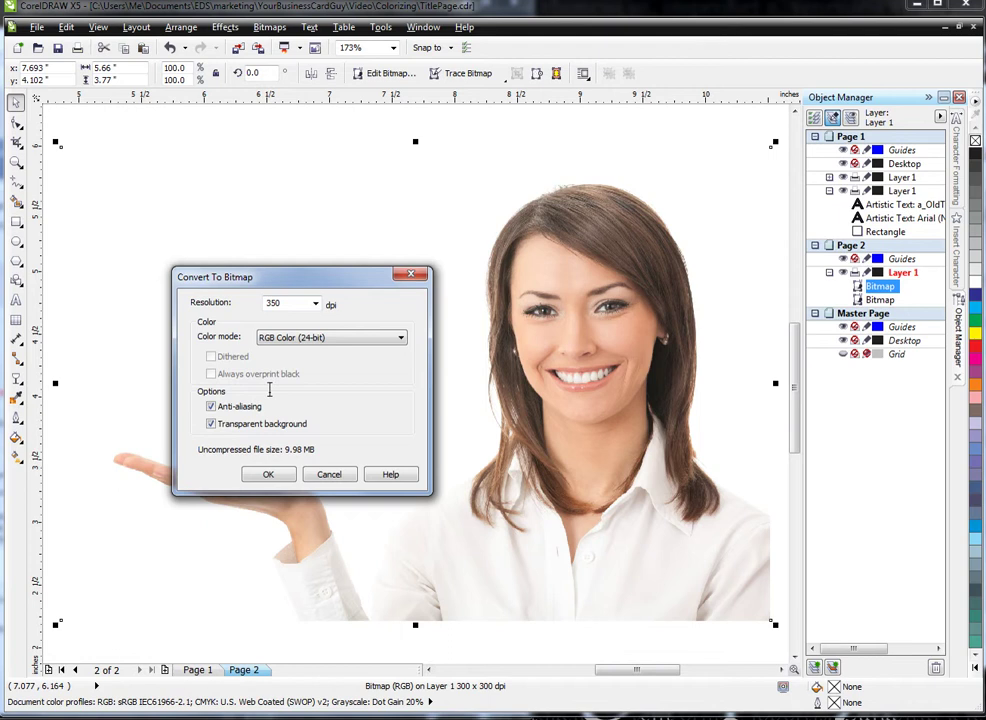
left_click(281, 338)
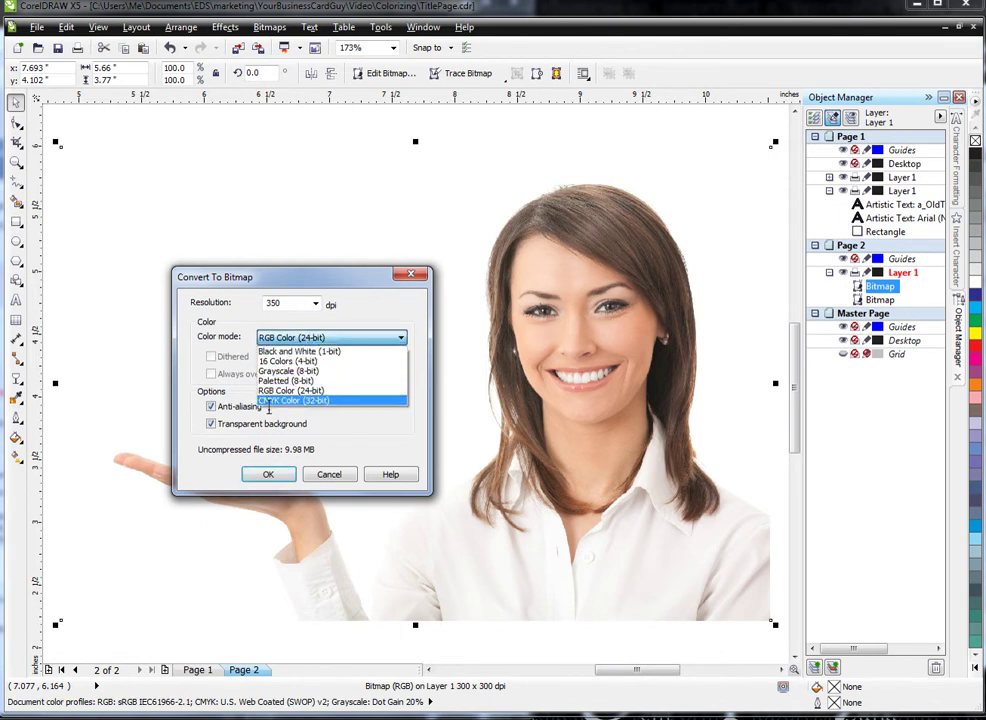
left_click(272, 389)
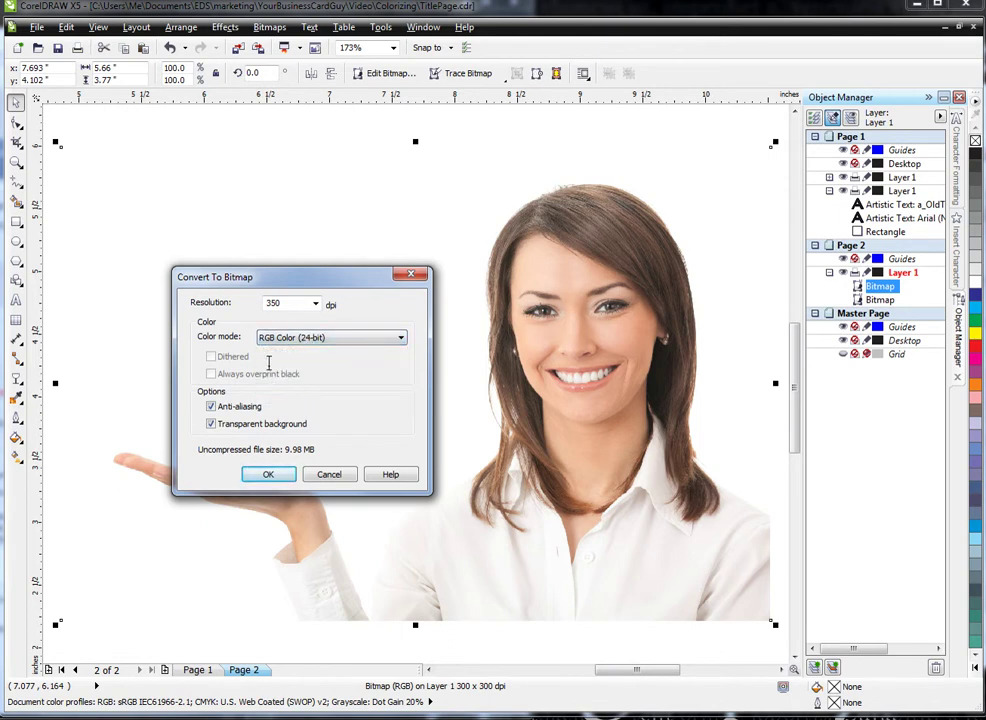
left_click(268, 473)
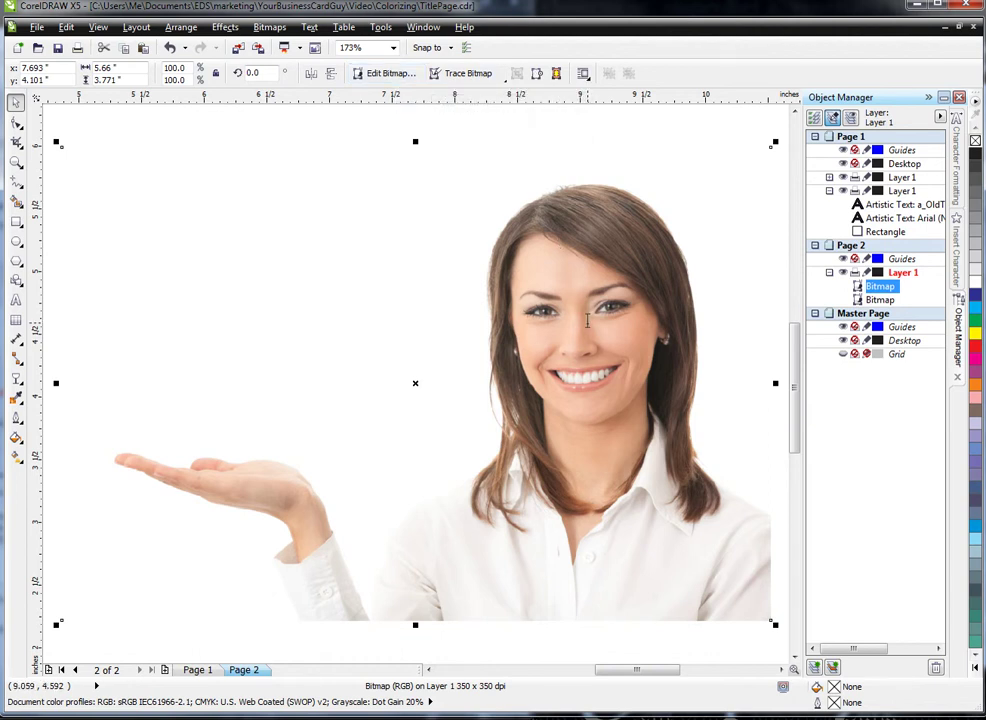
- Crop the upper colour bitmap to a narrow strip spanning both eyes
scroll(589, 318, "up", 2)
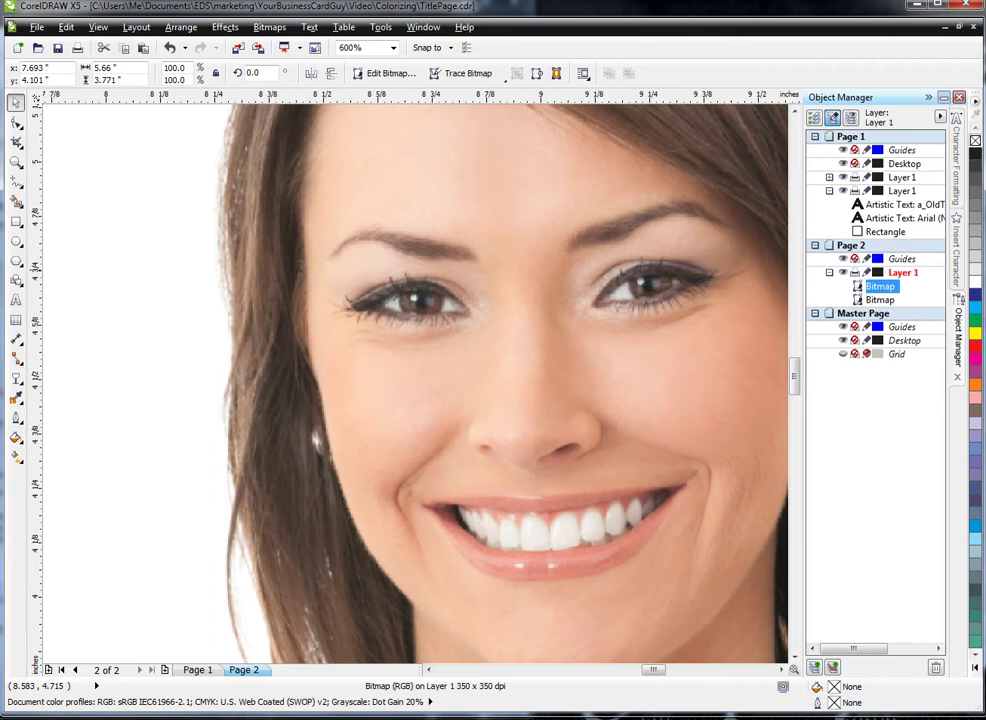
left_click(16, 141)
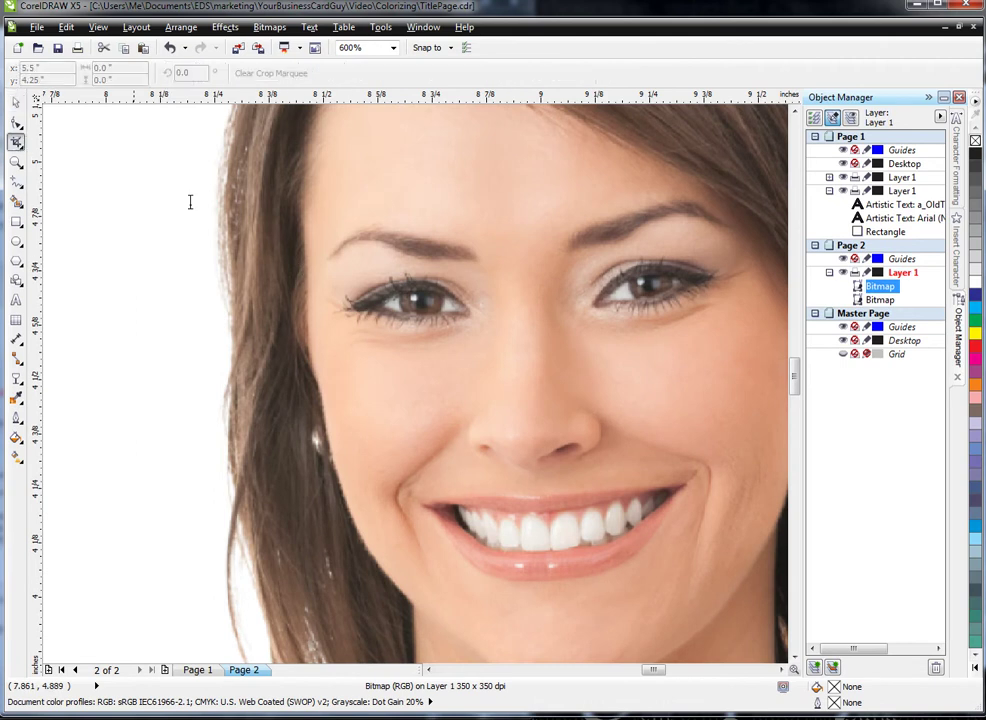
mouse_move(327, 262)
left_mouse_down()
mouse_move(677, 285)
mouse_move(695, 311)
mouse_move(680, 318)
left_mouse_up()
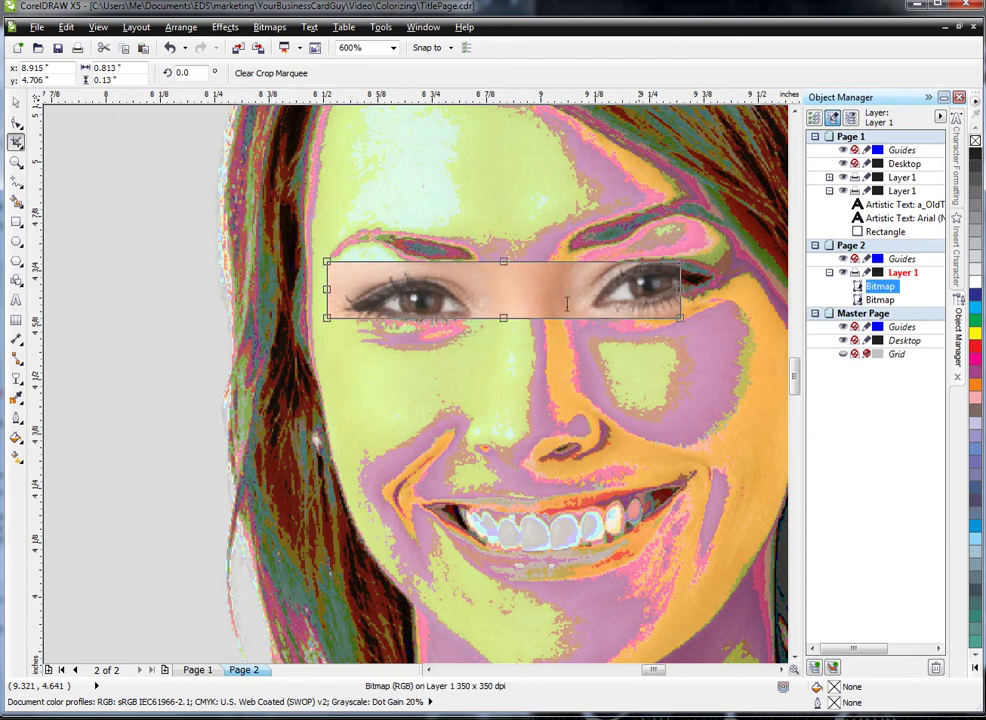
left_click_drag(327, 289, 392, 289)
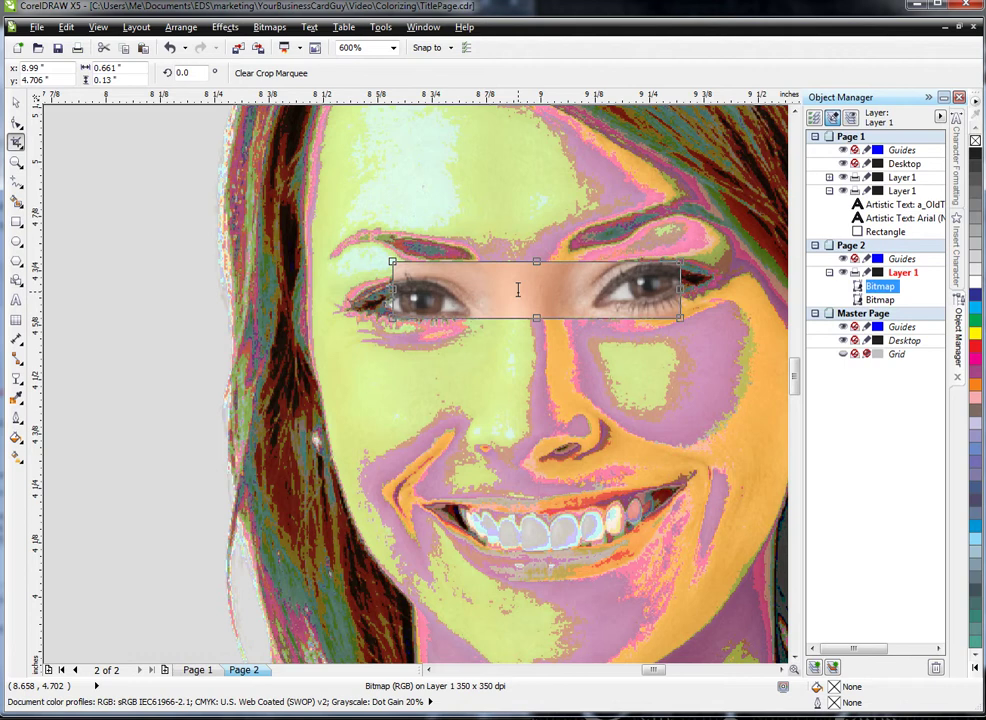
double_click(518, 289)
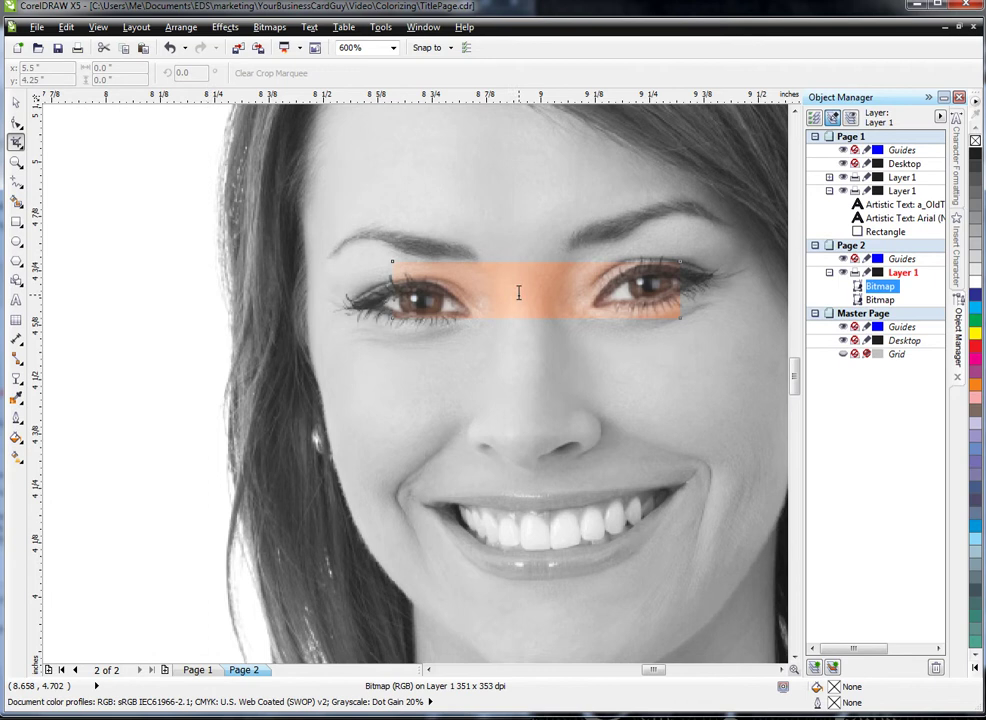
key("space")
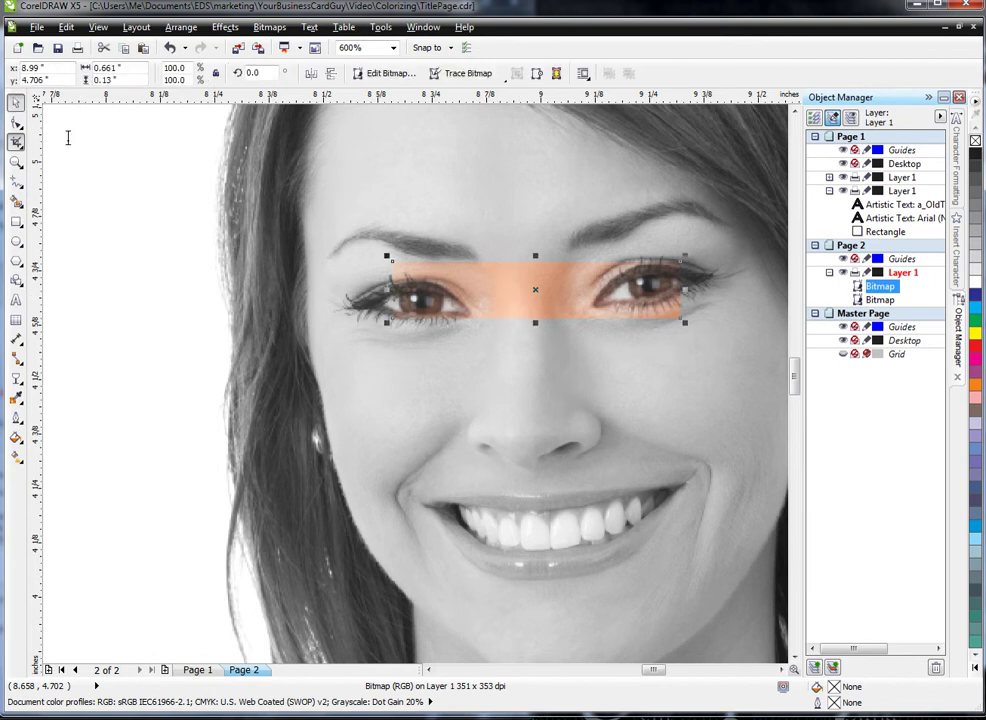
- Open the eye strip in PHOTO-PAINT and erase skin between the eyes with a size-69 eraser
left_click(388, 70)
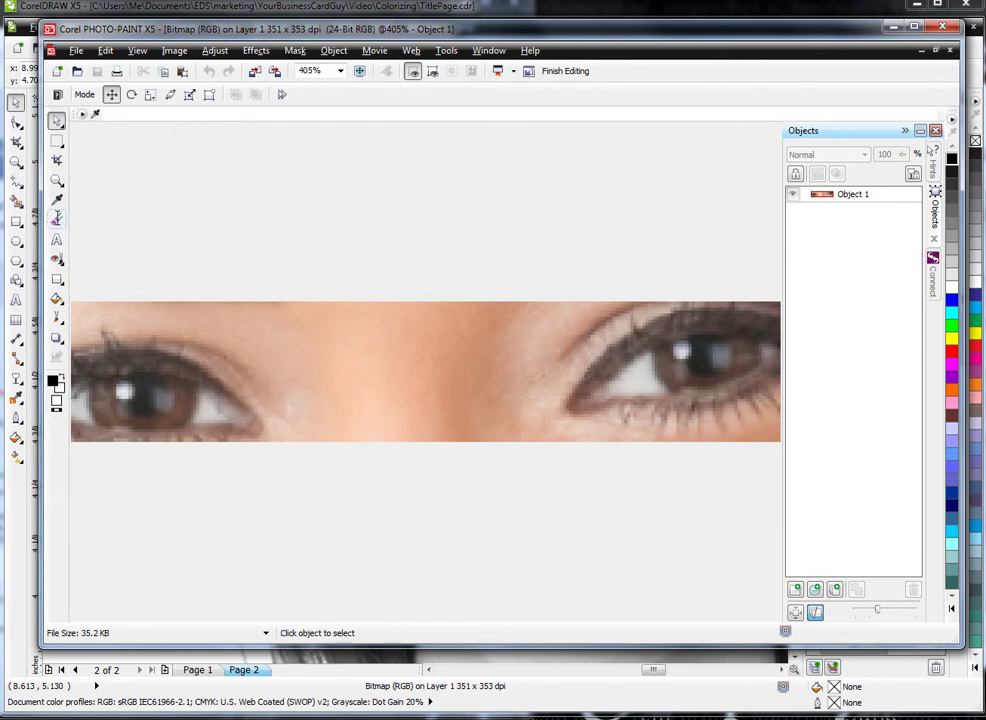
left_click(57, 218)
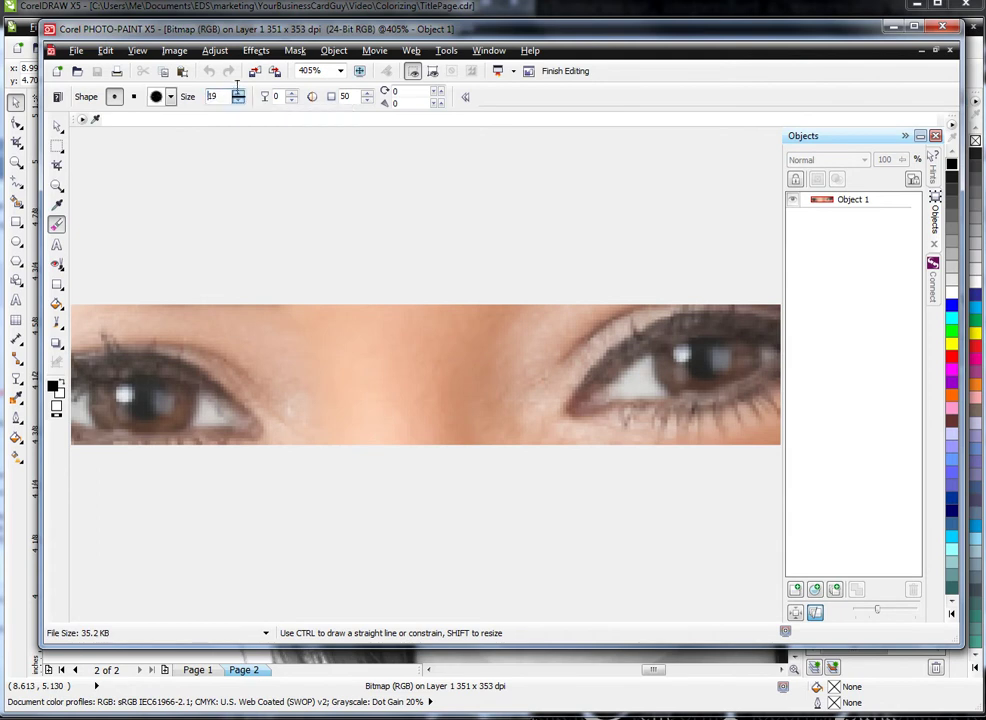
left_click_drag(238, 96, 238, 62)
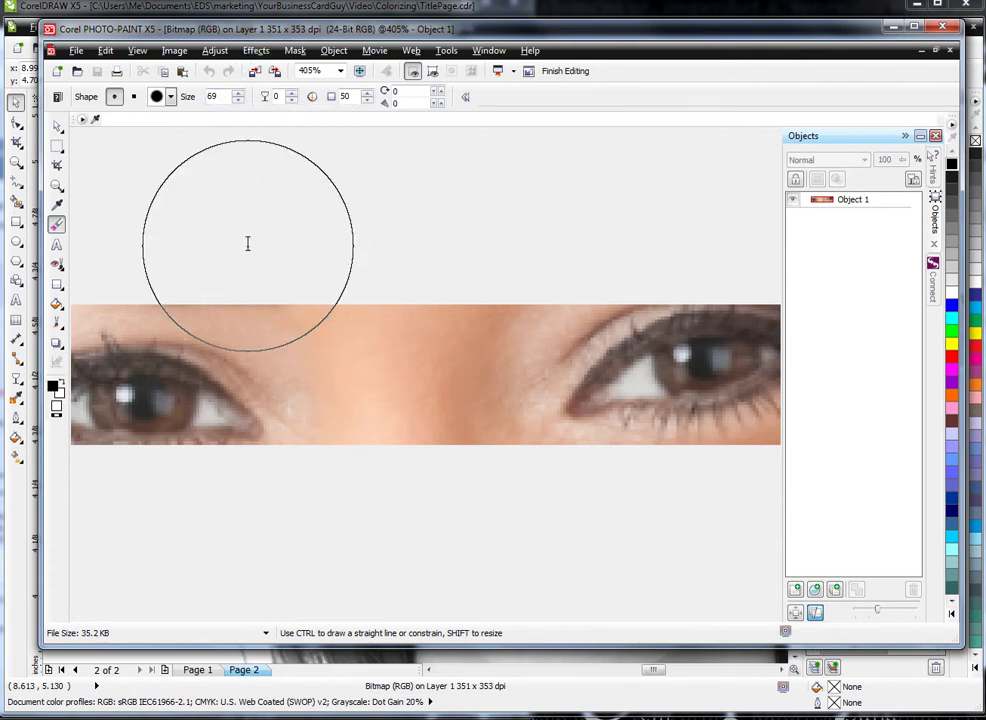
mouse_move(240, 276)
left_mouse_down()
mouse_move(293, 312)
mouse_move(297, 376)
mouse_move(318, 413)
mouse_move(471, 312)
mouse_move(530, 286)
mouse_move(483, 336)
mouse_move(524, 341)
mouse_move(562, 441)
mouse_move(522, 464)
mouse_move(670, 500)
mouse_move(568, 513)
left_mouse_up()
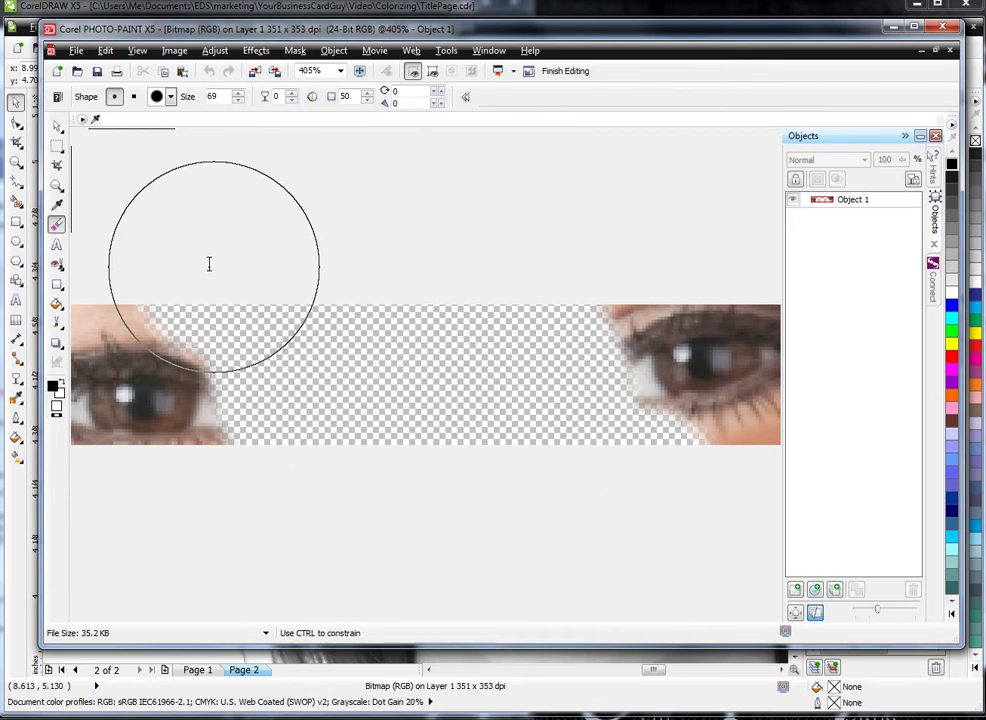
left_click_drag(209, 263, 165, 251)
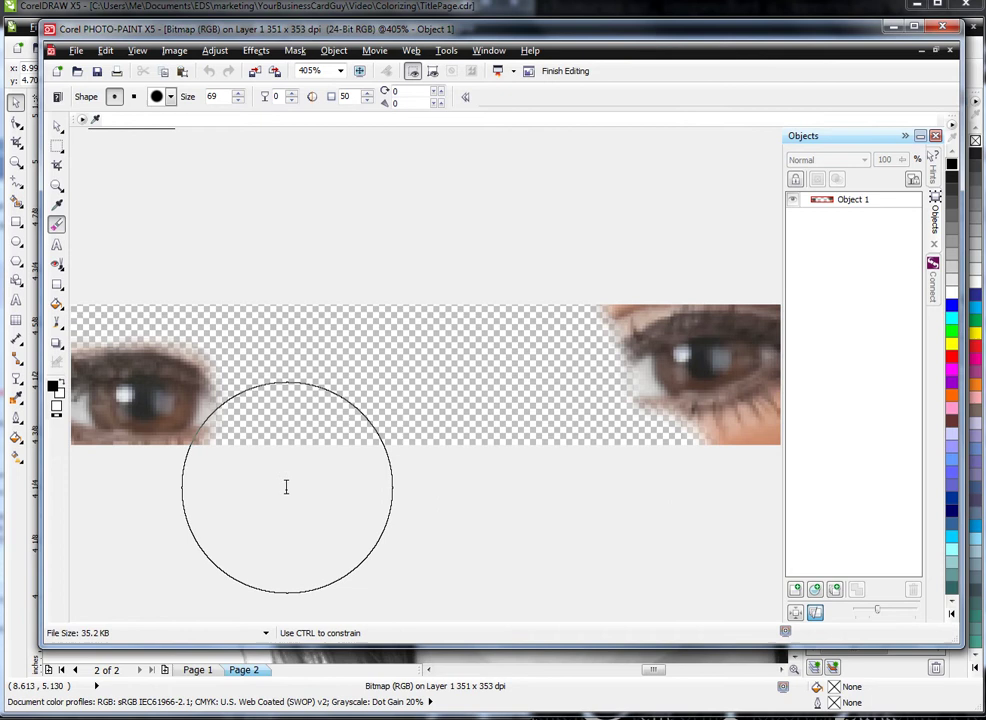
left_click(540, 268)
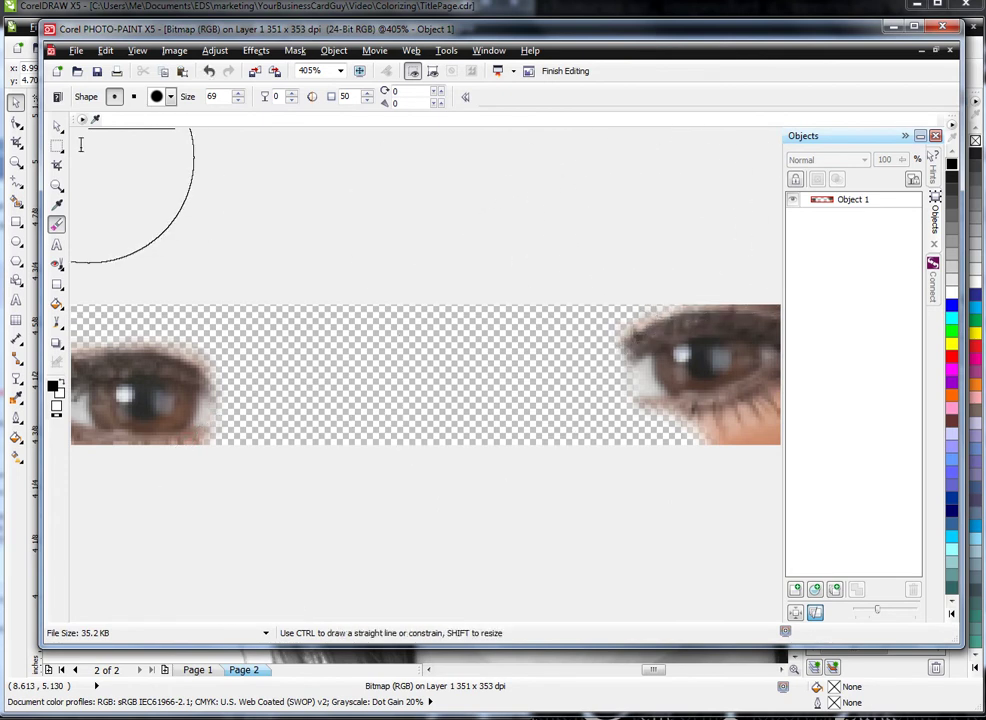
- Shrink the eraser to 10 and erase skin around the left eye's edges and the right eye's left side
double_click(213, 96)
type("25")
key("Return")
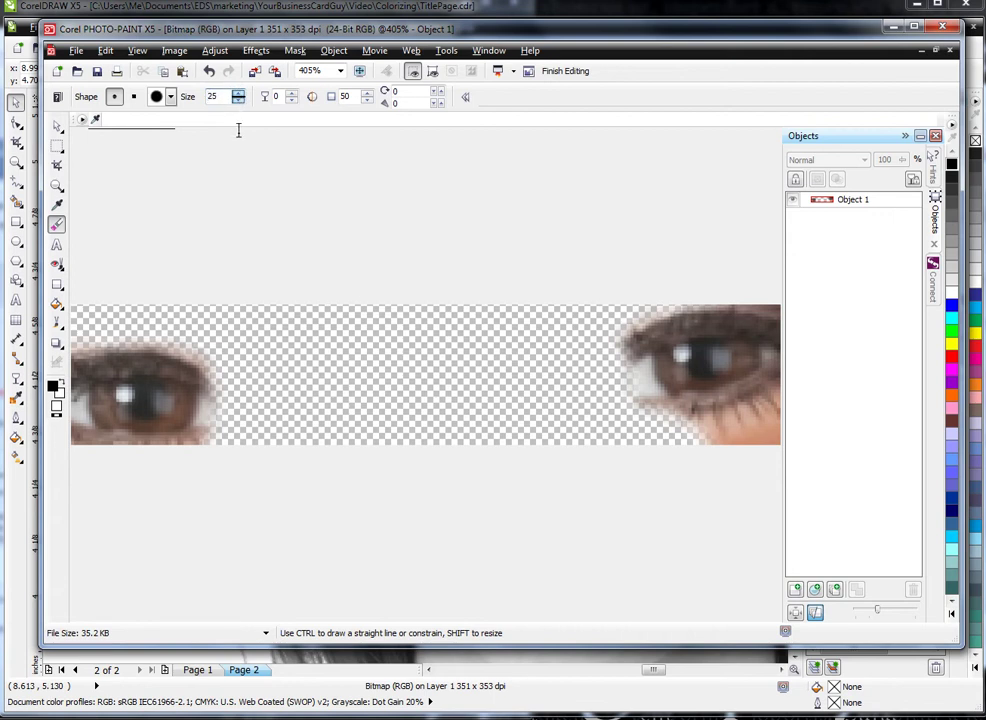
type("10")
key("Return")
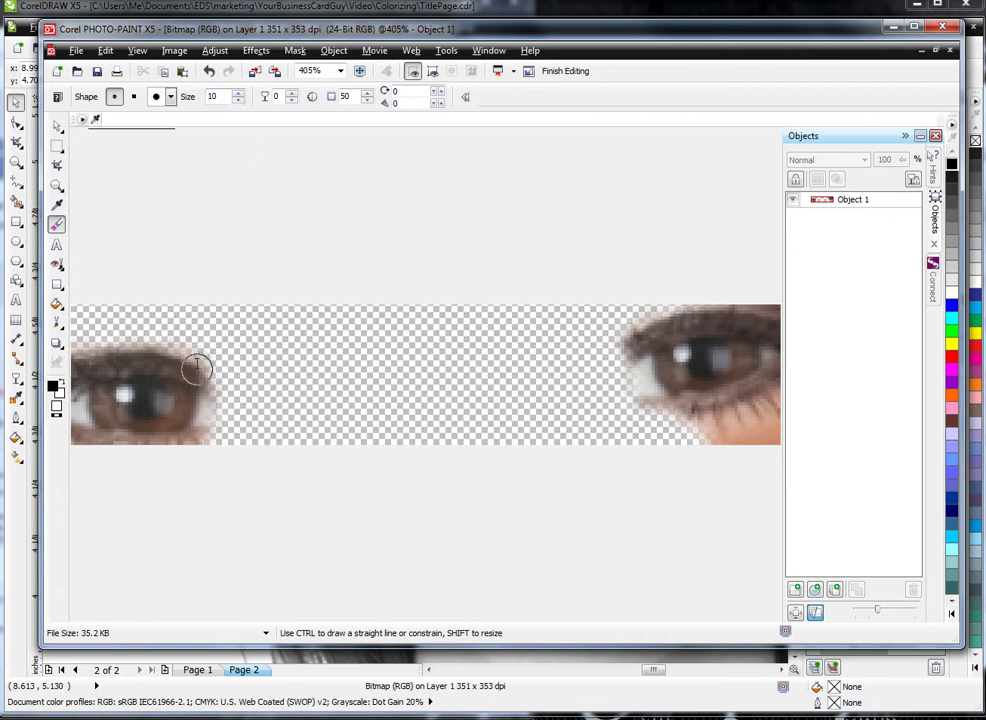
mouse_move(196, 370)
left_mouse_down()
mouse_move(156, 348)
mouse_move(99, 348)
left_mouse_up()
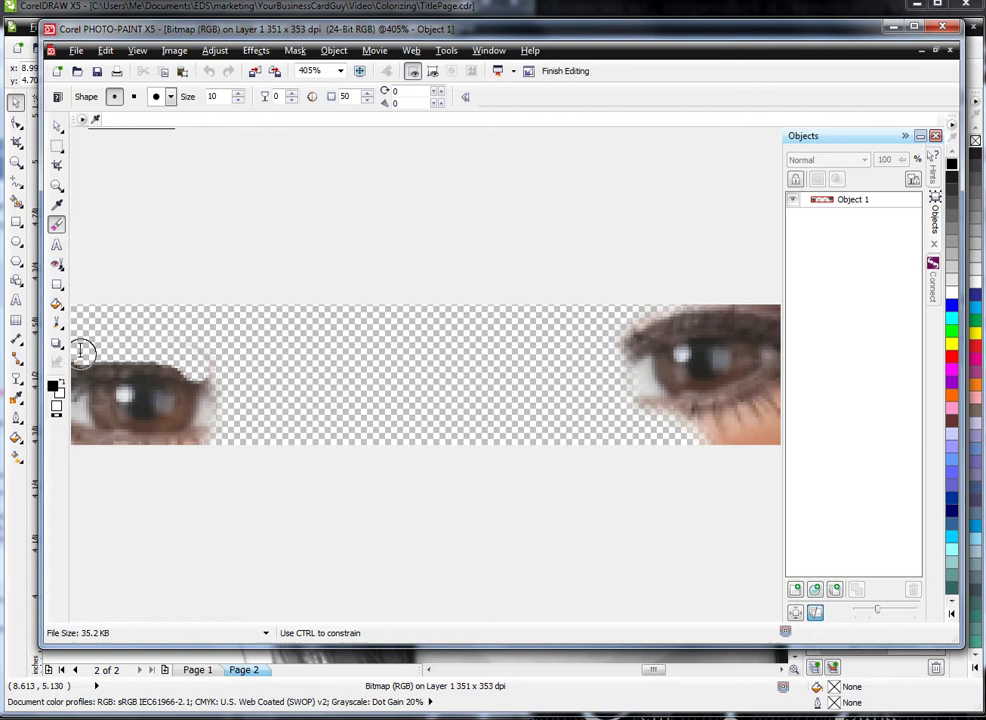
mouse_move(80, 352)
left_mouse_down()
mouse_move(67, 402)
mouse_move(82, 446)
mouse_move(78, 420)
mouse_move(114, 452)
mouse_move(180, 452)
mouse_move(209, 438)
mouse_move(212, 349)
mouse_move(194, 432)
left_mouse_up()
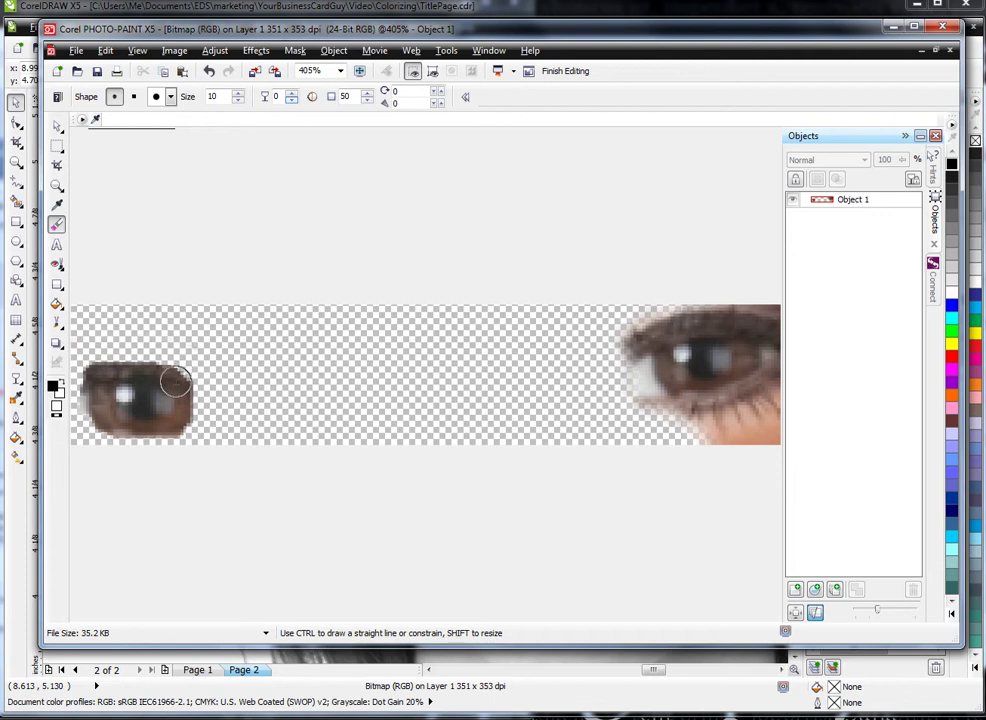
mouse_move(202, 373)
left_mouse_down()
mouse_move(139, 354)
mouse_move(104, 358)
mouse_move(81, 374)
mouse_move(73, 410)
left_mouse_up()
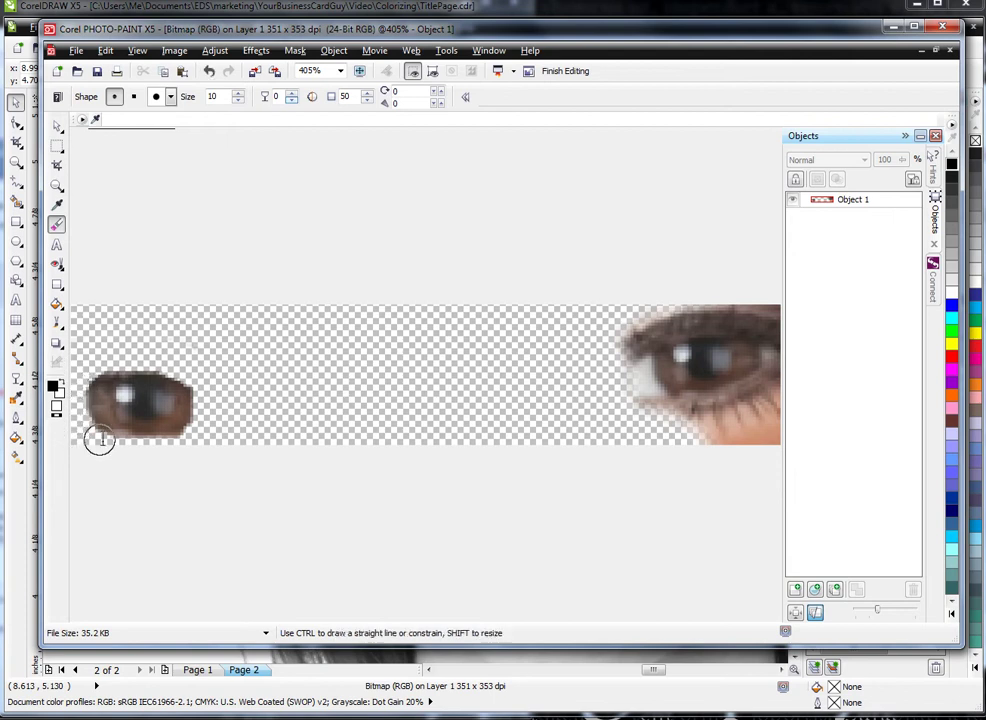
mouse_move(127, 450)
left_mouse_down()
mouse_move(194, 439)
mouse_move(200, 390)
left_mouse_up()
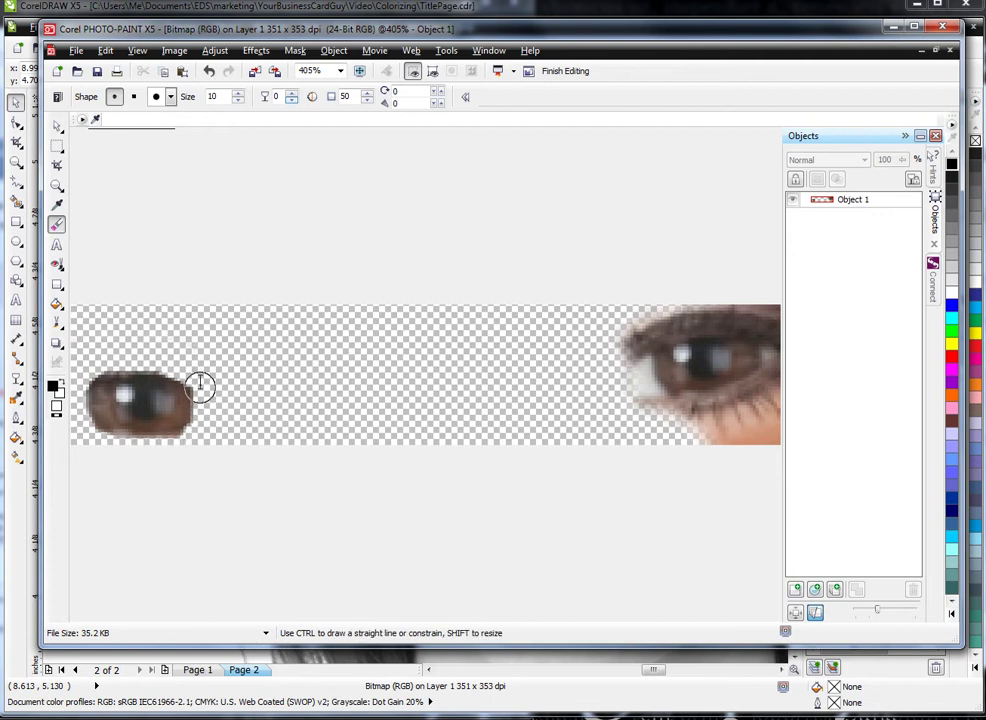
key("ctrl+z")
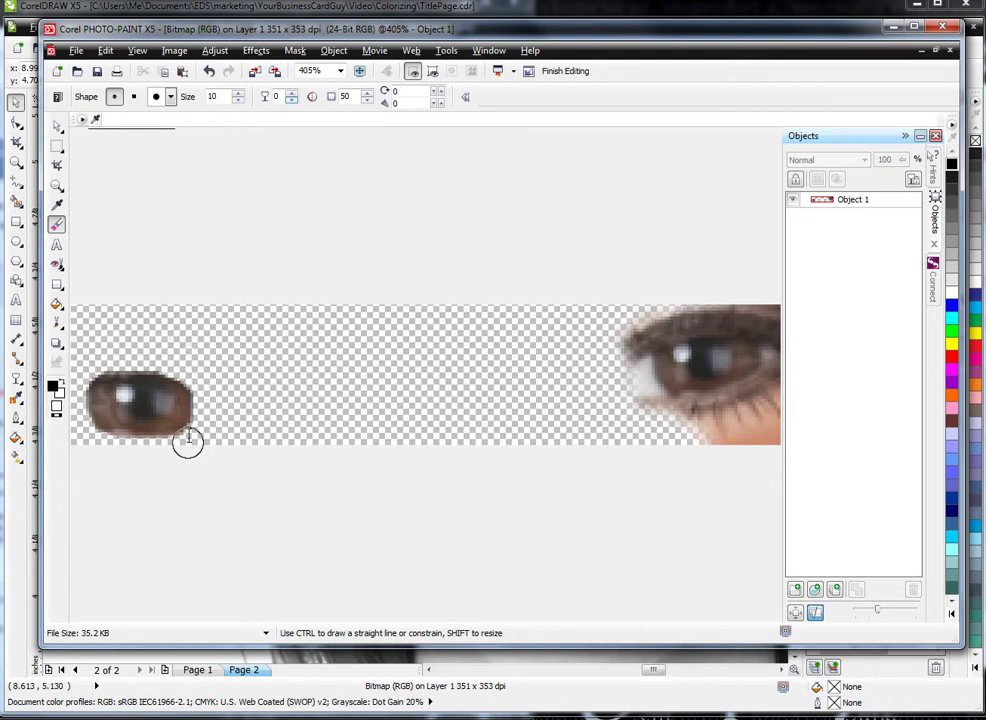
mouse_move(637, 382)
left_mouse_down()
mouse_move(705, 384)
mouse_move(643, 356)
mouse_move(647, 315)
mouse_move(625, 347)
mouse_move(637, 335)
mouse_move(631, 359)
mouse_move(637, 349)
mouse_move(649, 407)
mouse_move(640, 353)
mouse_move(646, 383)
mouse_move(676, 415)
mouse_move(697, 411)
mouse_move(719, 444)
mouse_move(763, 443)
left_mouse_up()
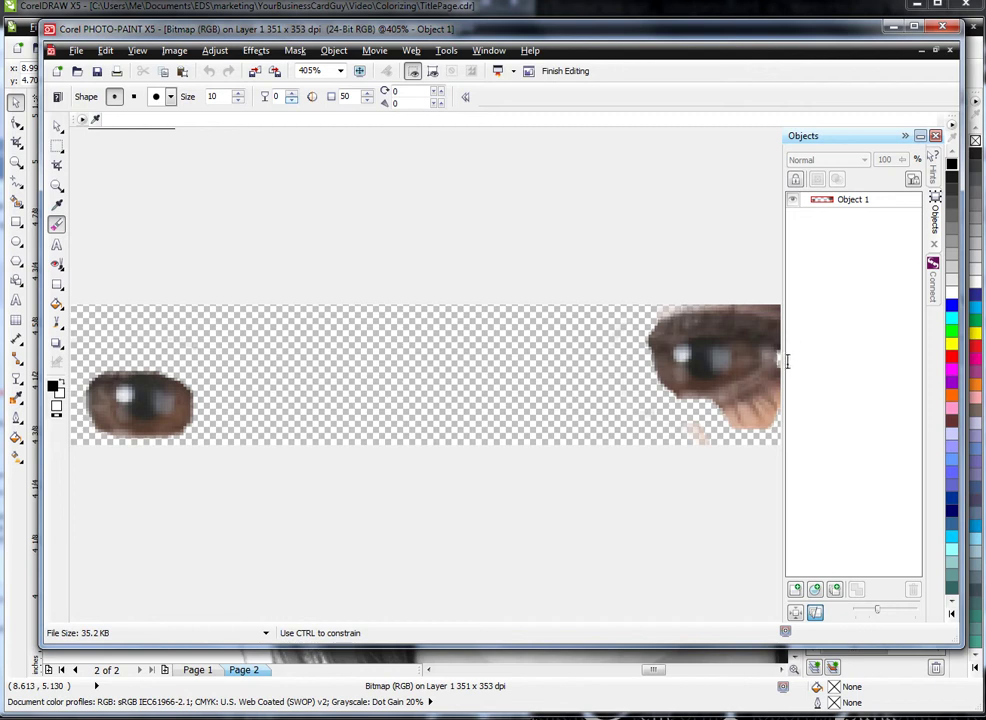
- Erase the skin around the right eye's edges and touch up the left eye's lower-left edge
mouse_move(762, 378)
left_mouse_down()
mouse_move(769, 421)
mouse_move(751, 434)
mouse_move(684, 438)
mouse_move(702, 436)
mouse_move(766, 380)
mouse_move(714, 403)
mouse_move(659, 402)
mouse_move(729, 424)
mouse_move(775, 395)
mouse_move(781, 317)
mouse_move(728, 303)
mouse_move(649, 325)
mouse_move(748, 314)
mouse_move(771, 331)
mouse_move(722, 319)
mouse_move(646, 342)
left_mouse_up()
mouse_move(772, 337)
left_mouse_down()
mouse_move(757, 325)
mouse_move(768, 361)
mouse_move(766, 335)
left_mouse_up()
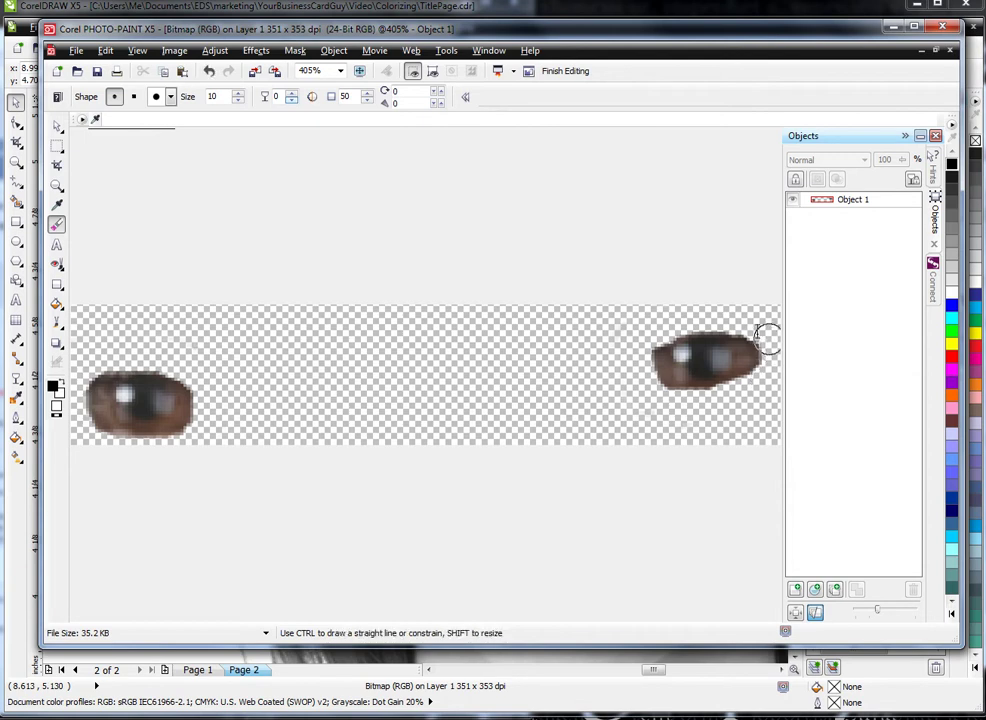
left_click_drag(641, 343, 641, 351)
left_click_drag(119, 449, 88, 434)
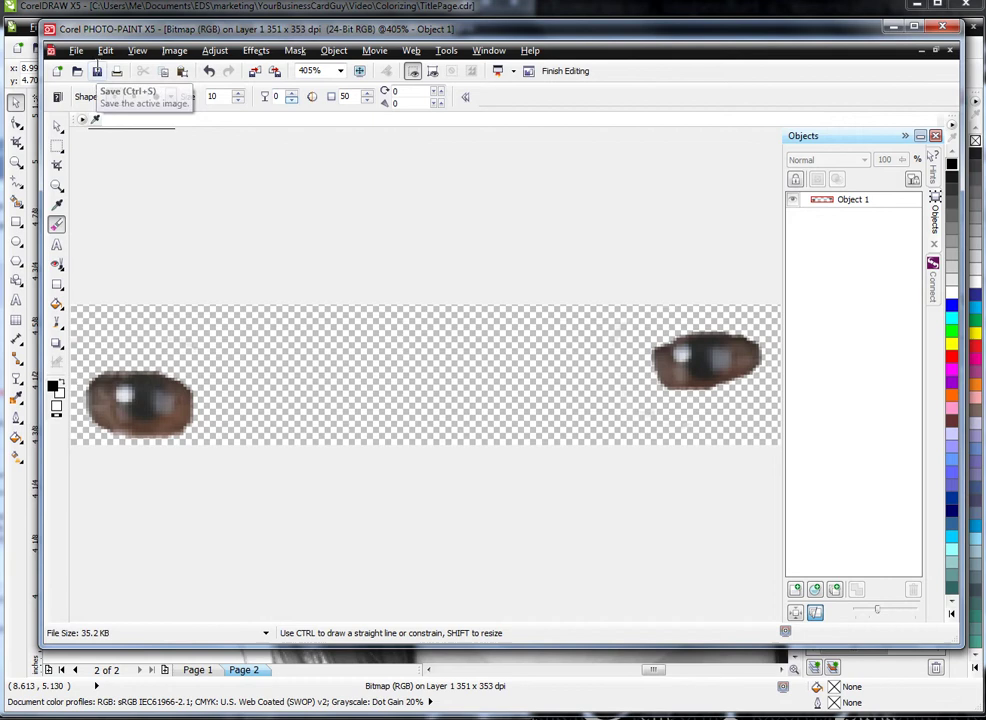
- Save the eye cutout, finish editing in PHOTO-PAINT, and zoom back out in CorelDRAW
left_click(97, 70)
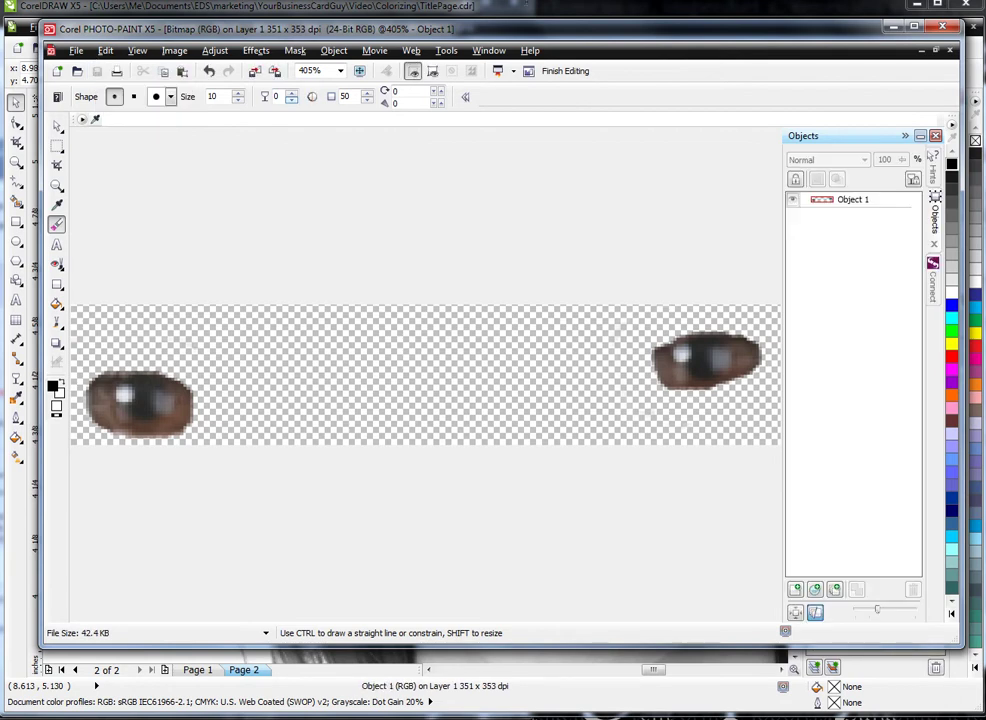
left_click(565, 70)
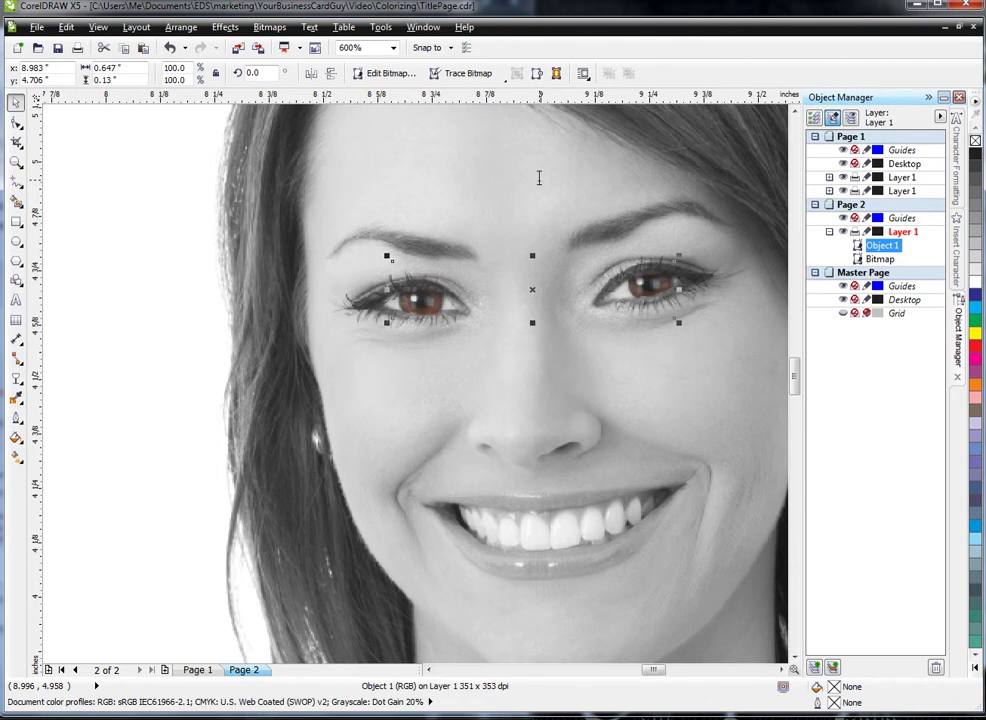
scroll(504, 257, "down", 2)
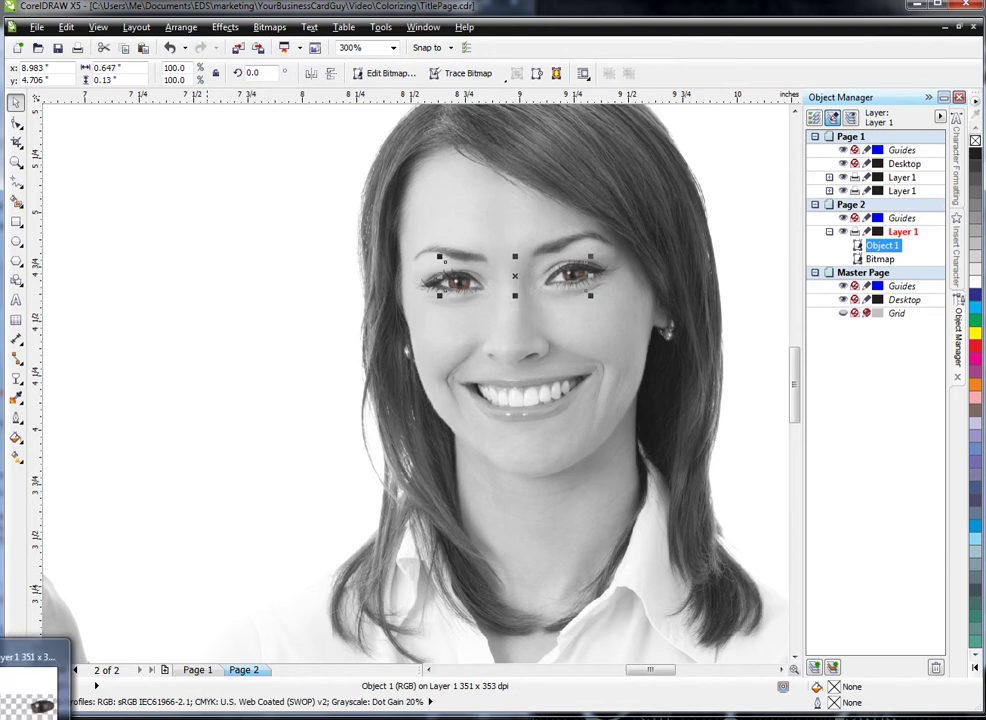
- Apply a Color Balance of Magenta–Green 99 and Yellow–Blue 70 to the eye bitmap
left_click(35, 700)
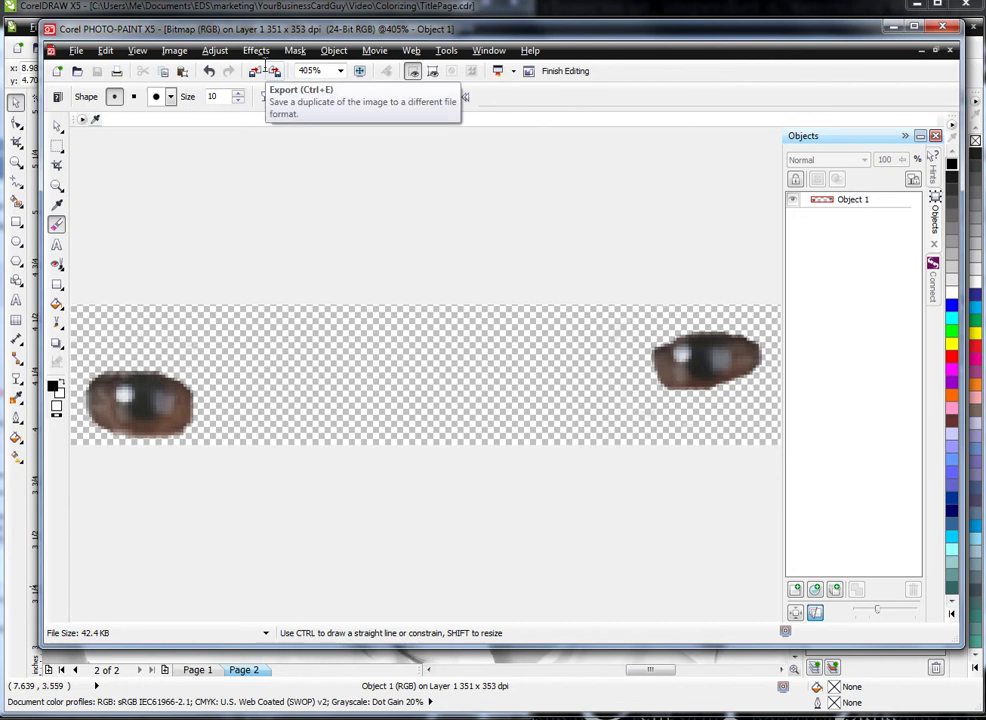
left_click(215, 50)
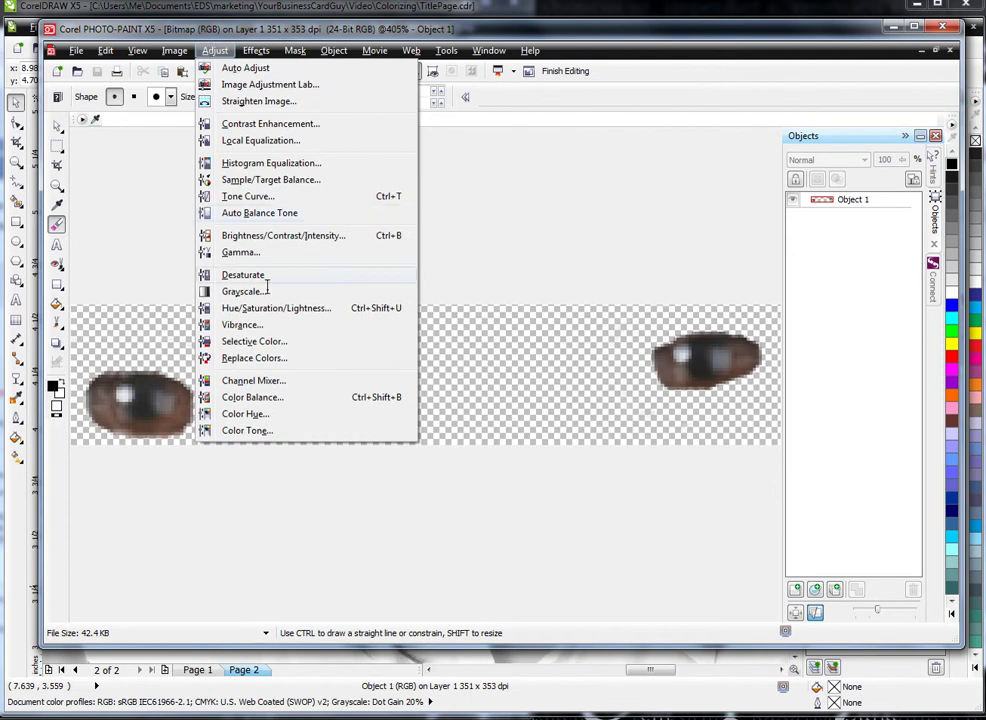
left_click(262, 397)
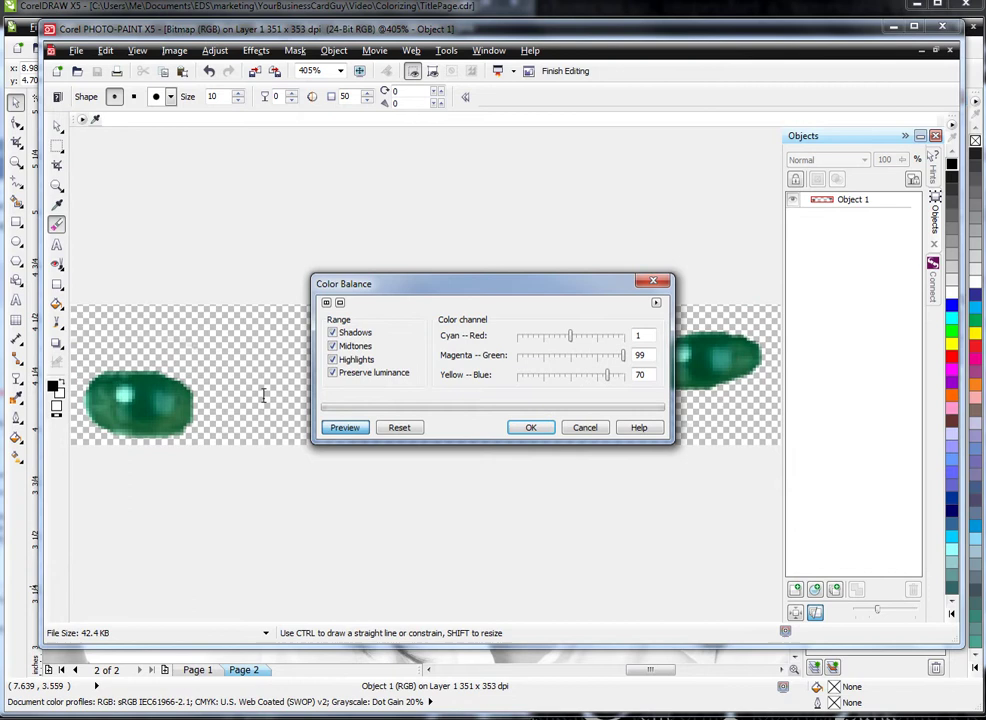
left_click_drag(488, 284, 402, 221)
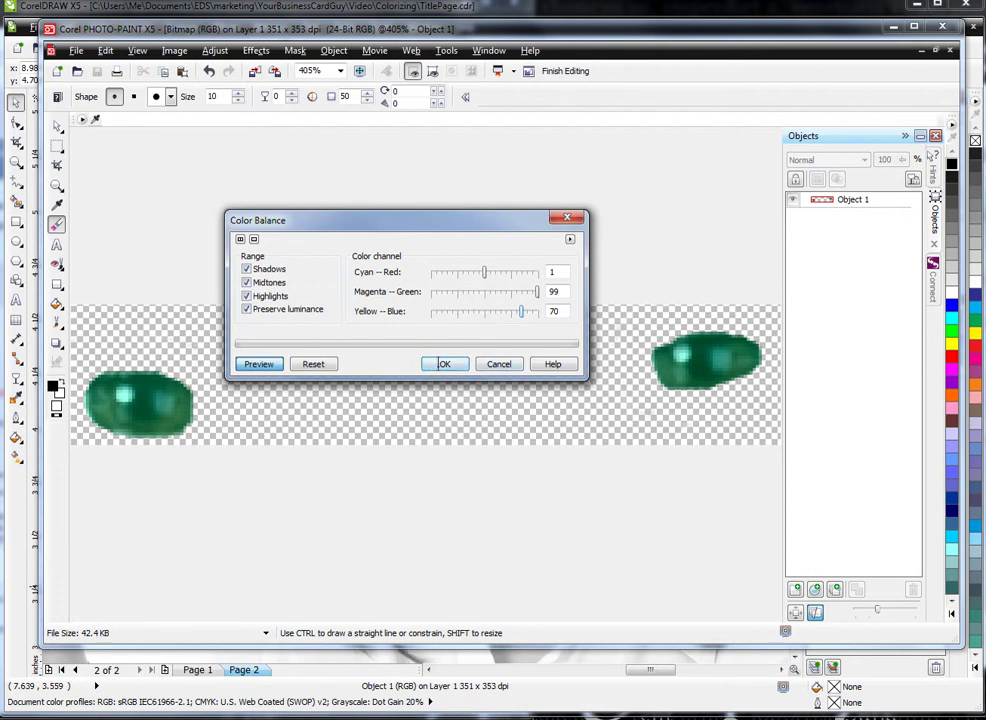
left_click(444, 364)
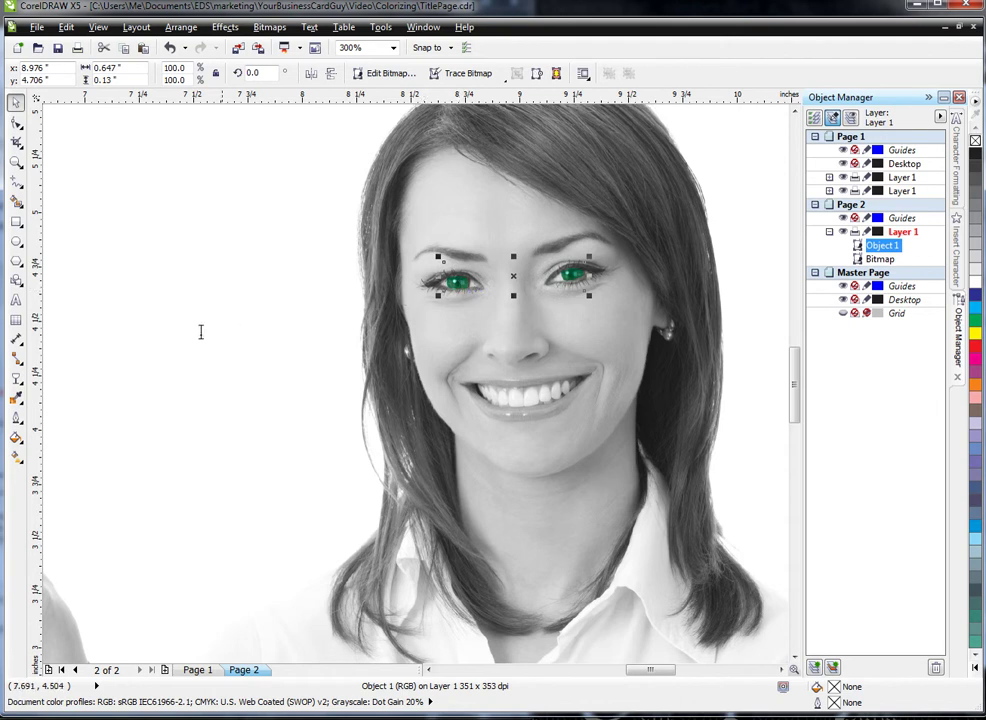
- Give the eye object a Uniform transparency of 50, then reselect with the Pick tool
left_click(16, 378)
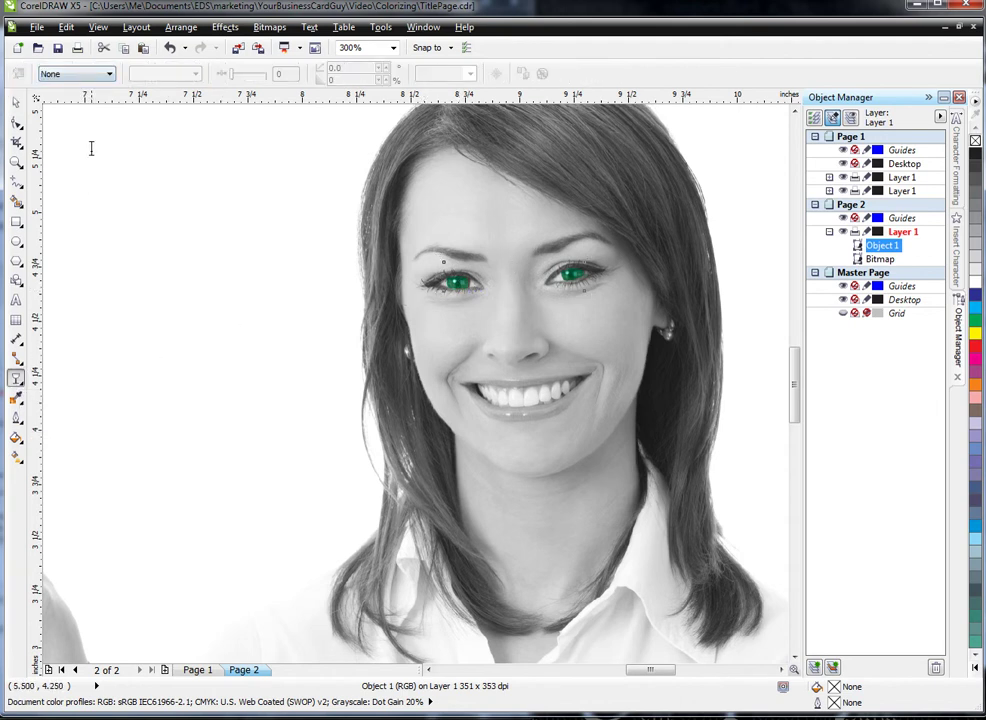
left_click(110, 73)
left_click(91, 92)
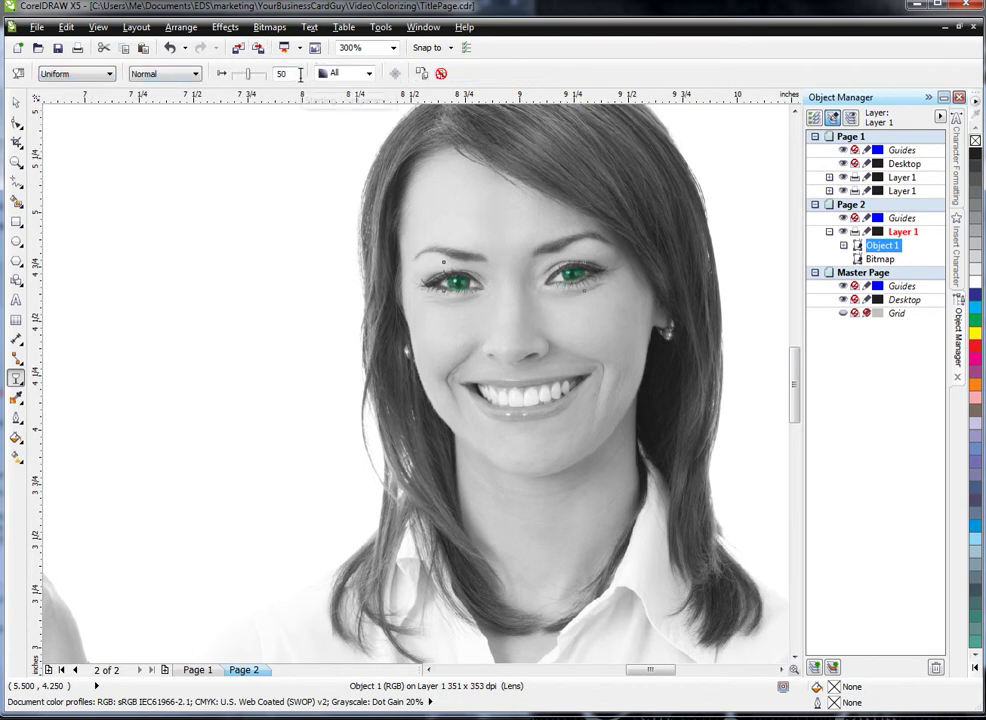
key("space")
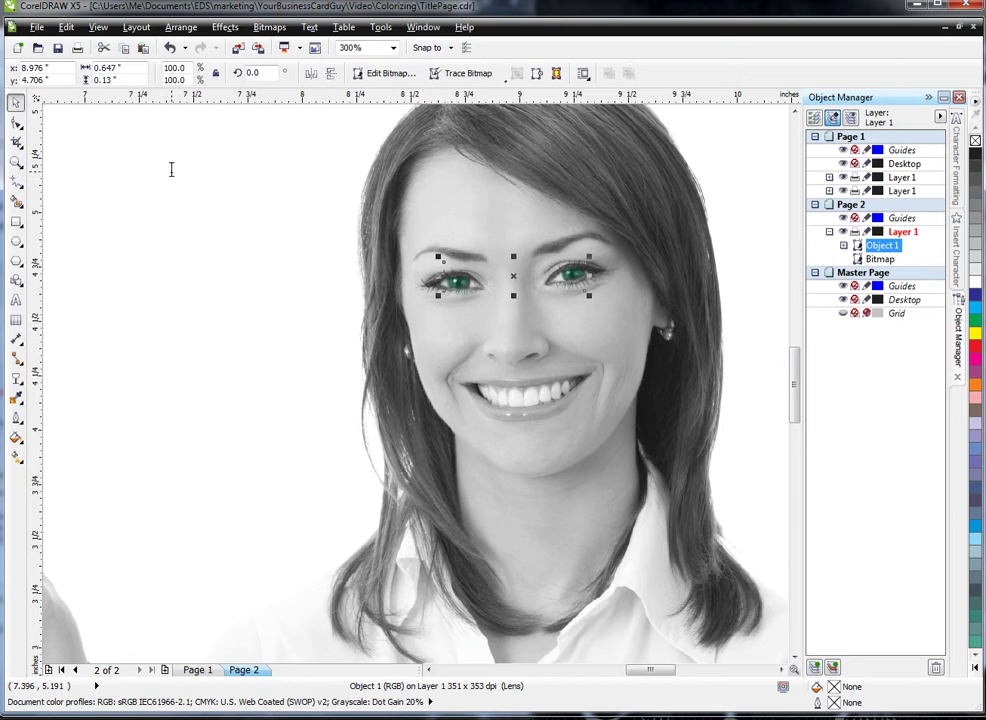
left_click(339, 236)
scroll(340, 240, "down", 1)
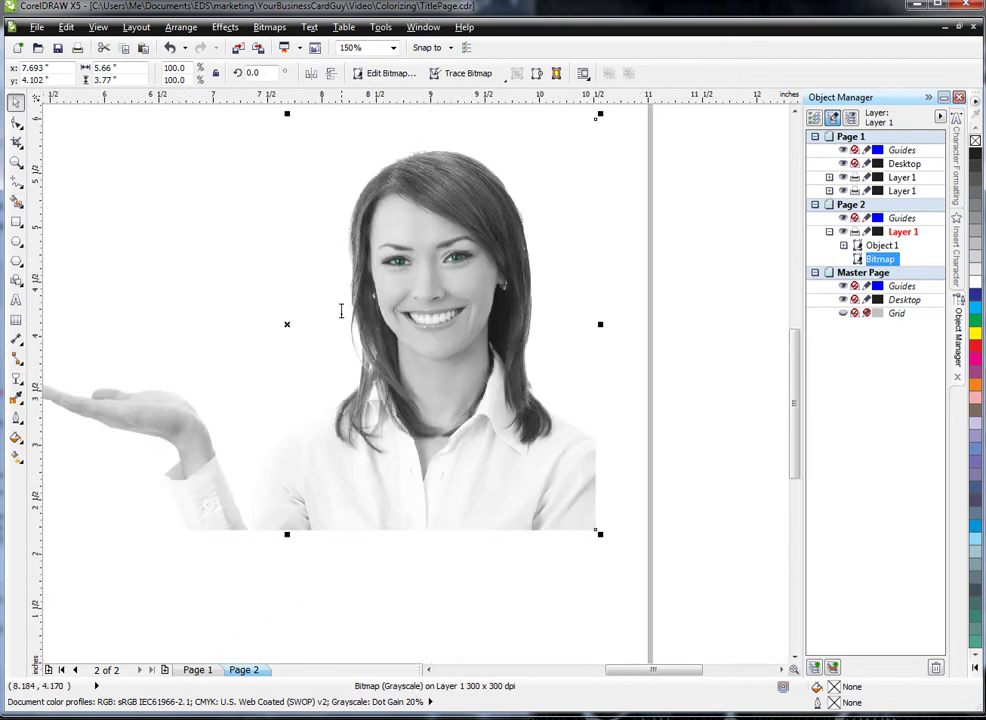
scroll(405, 285, "up", 1)
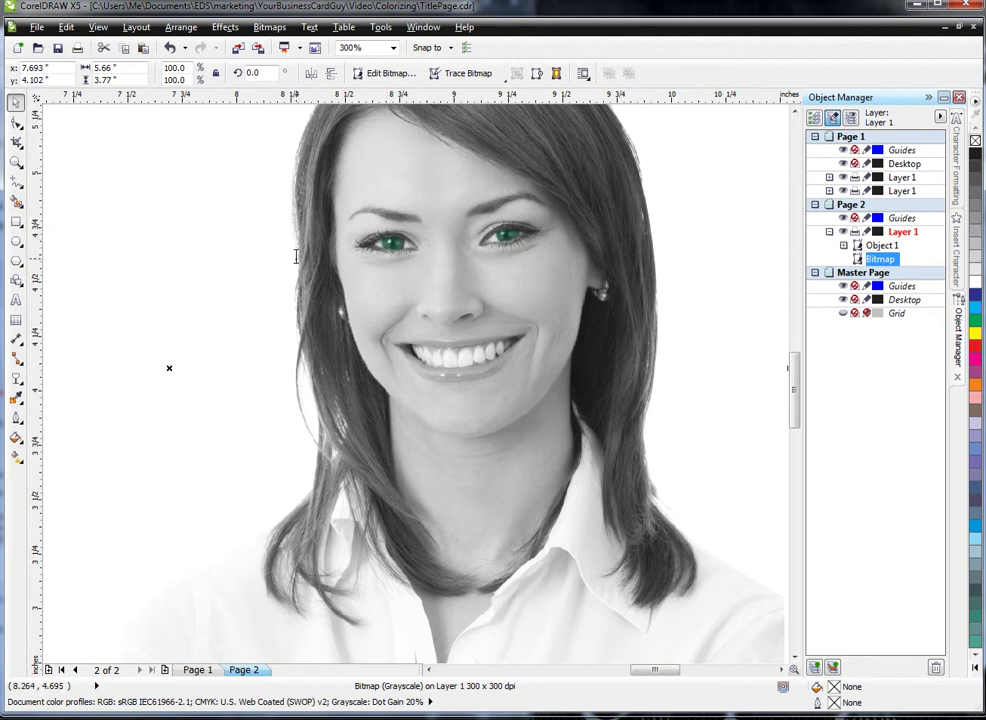
scroll(296, 258, "down", 1)
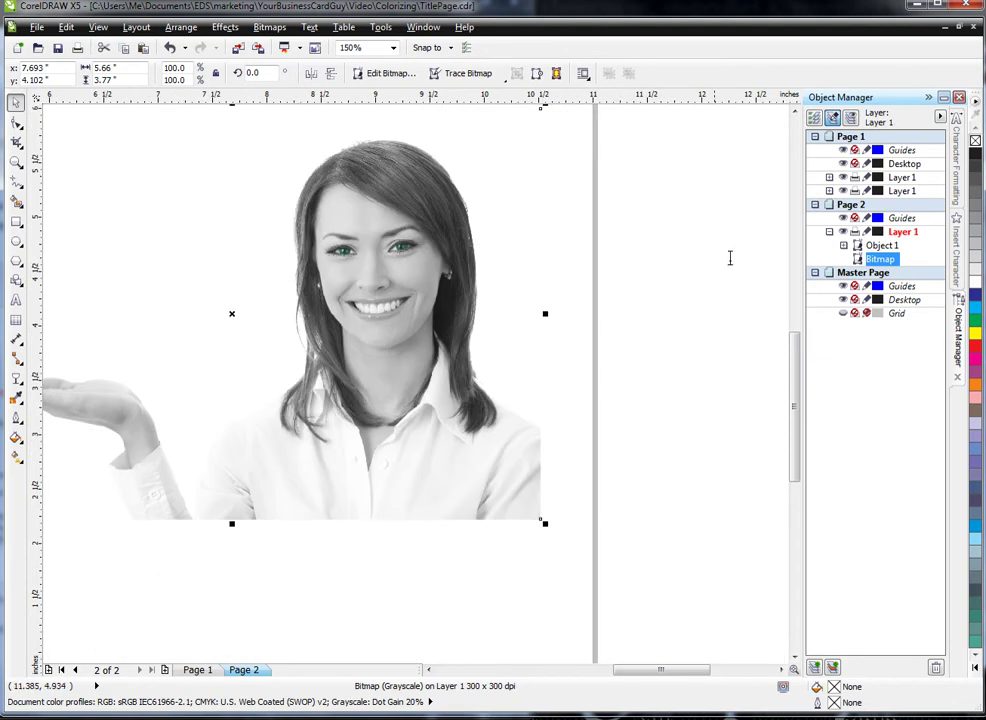
scroll(798, 348, "up", 2)
scroll(798, 348, "up", 1)
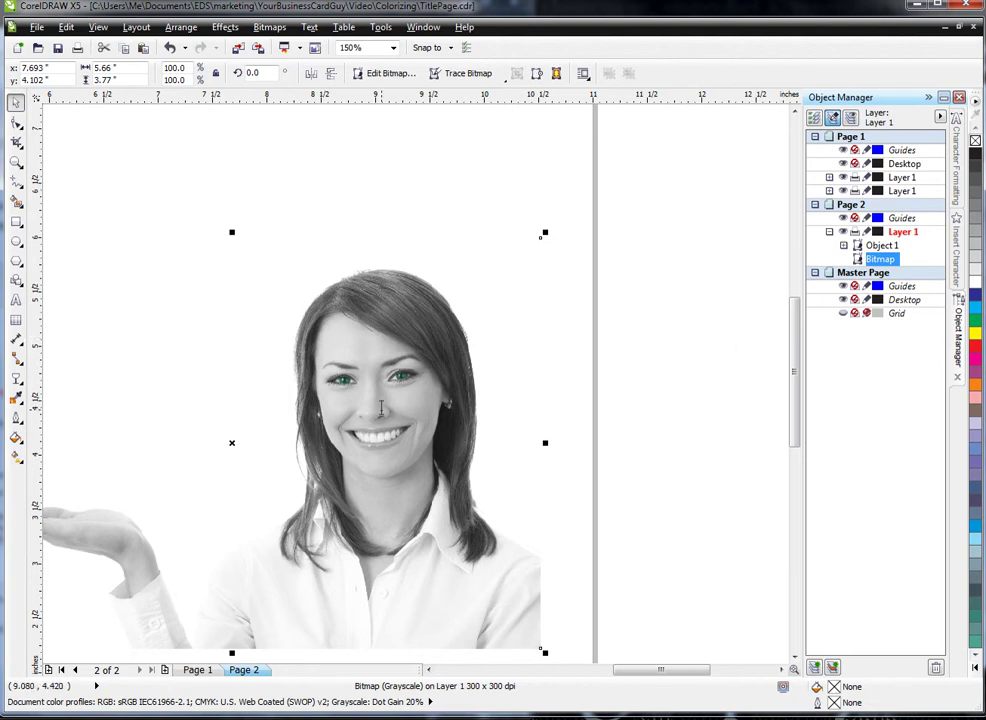
scroll(380, 405, "up", 1)
scroll(255, 404, "up", 1)
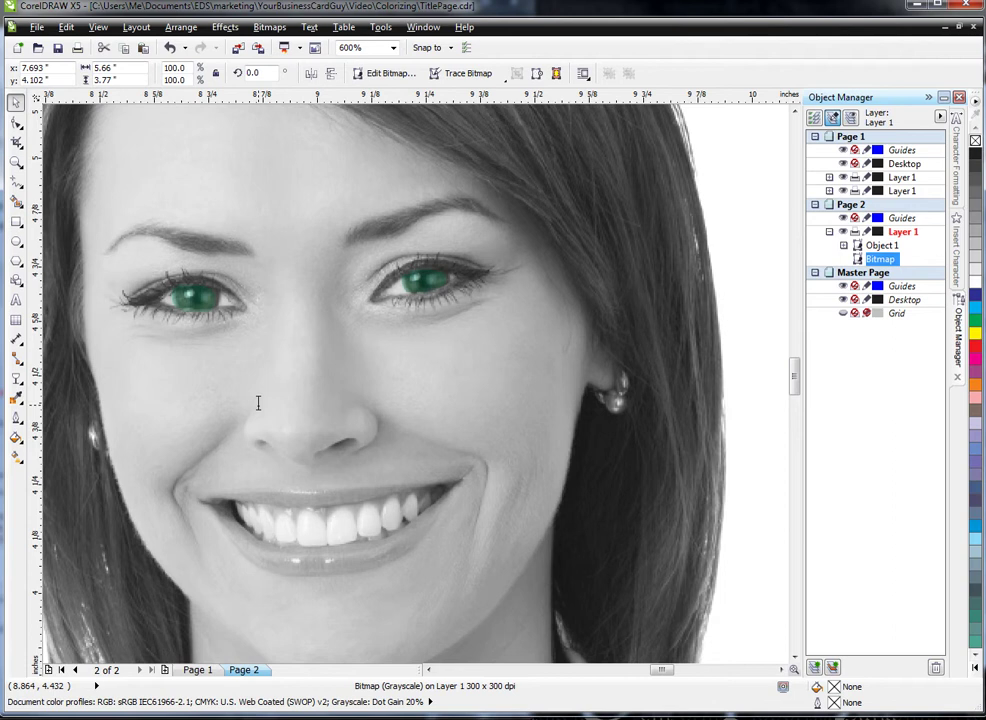
- Return to Page 1, the 'Colorizing Without a Mask' title card
left_click(199, 668)
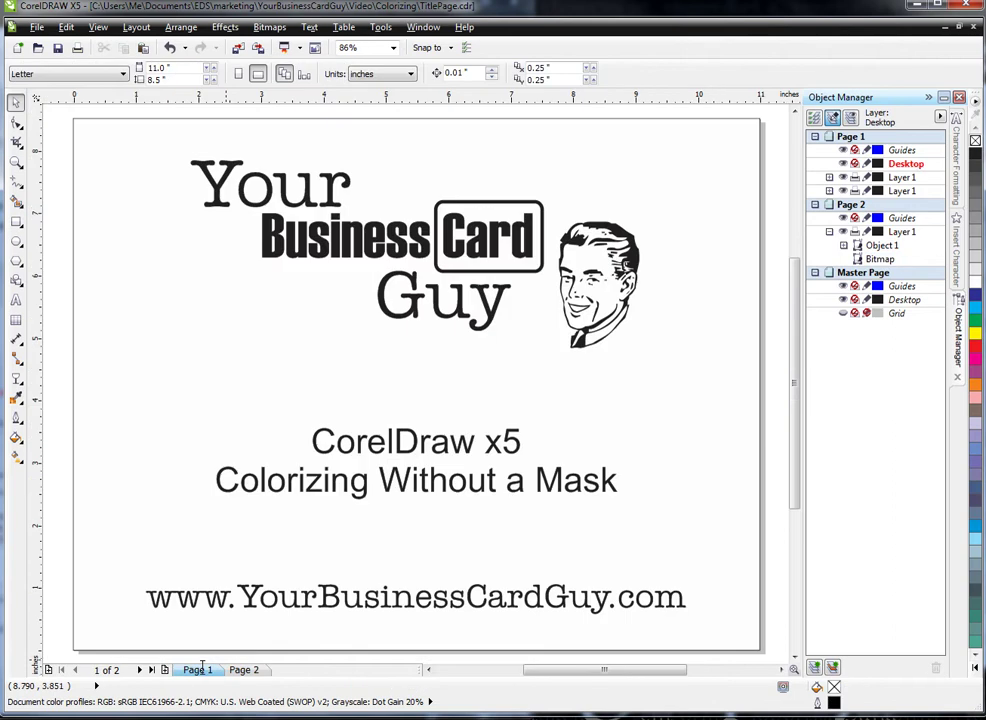